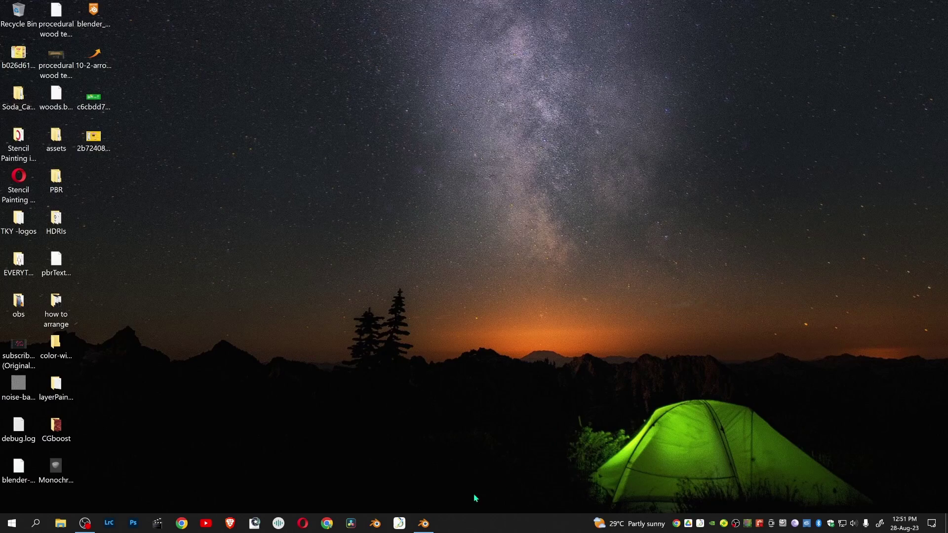
# Bring the Blender window with the empty SpicyChipsPackaging scene to the front.
pyautogui.click(424, 527)
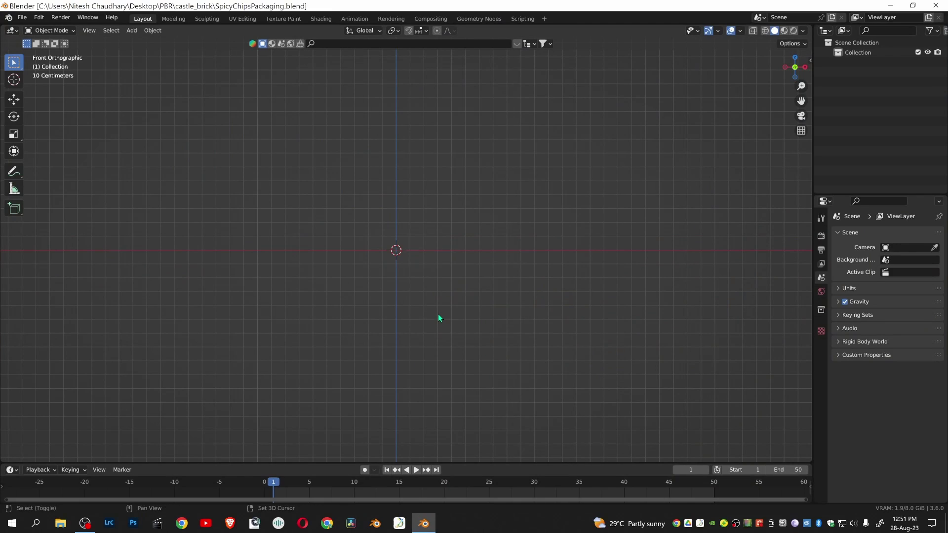
# Add a plane and rotate it 90 degrees about X so it stands upright.
pyautogui.hotkey('shift', 'a')
pyautogui.click(514, 99)
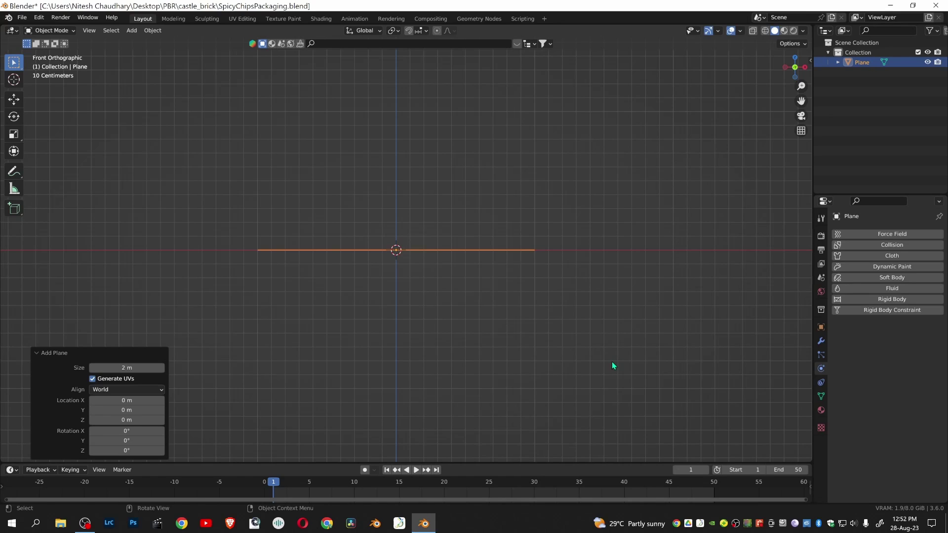
pyautogui.press('r')
pyautogui.write('x')
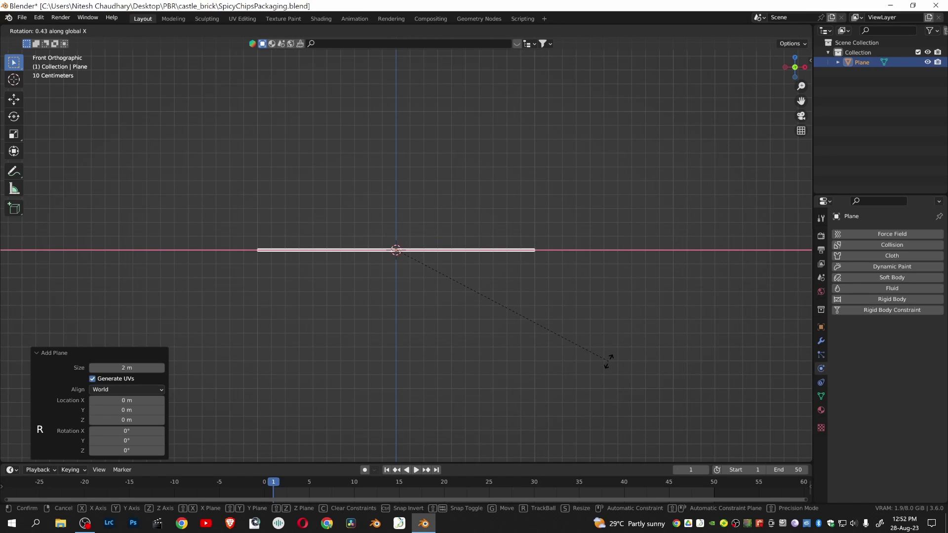
pyautogui.write('90')
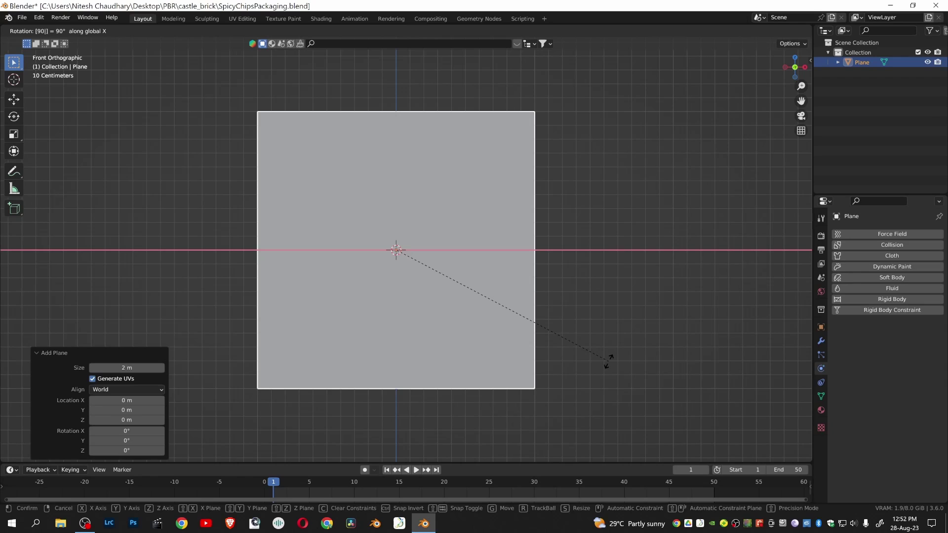
pyautogui.press('Return')
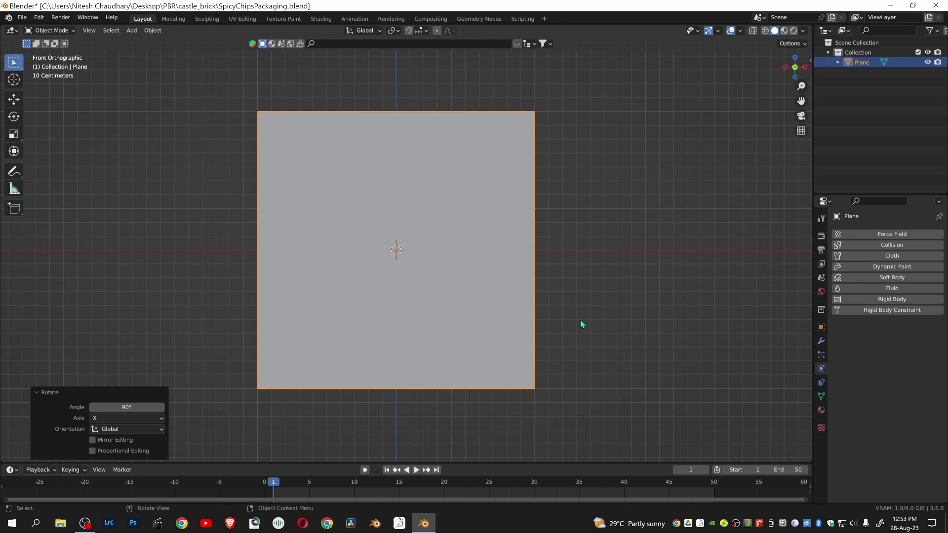
# Narrow the plane along X to about 0.657 and apply its scale.
pyautogui.press('s')
pyautogui.press('x')
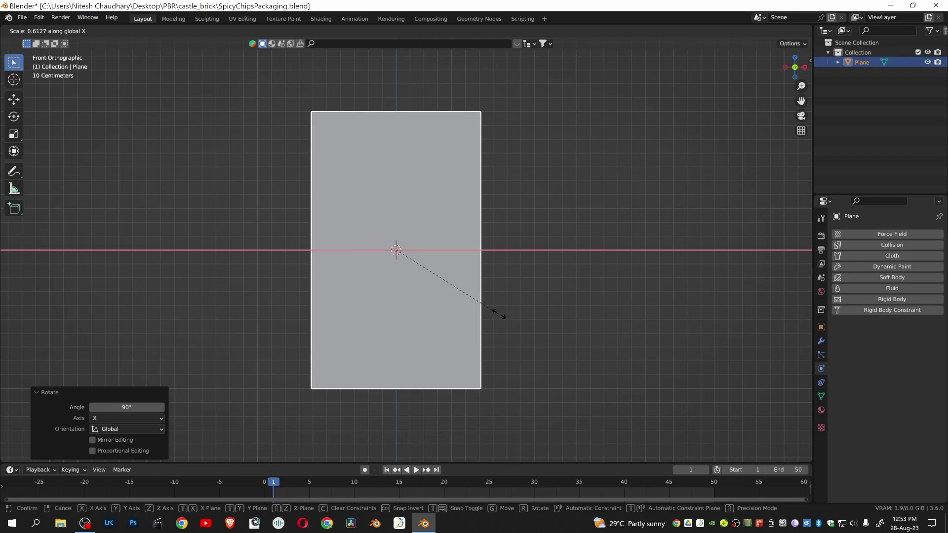
pyautogui.click(508, 316)
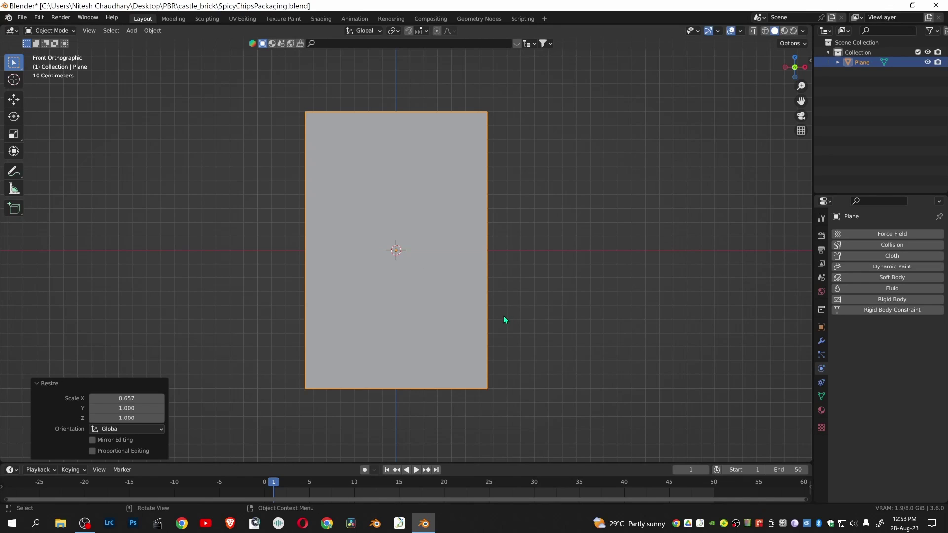
pyautogui.hotkey('ctrl', 'a')
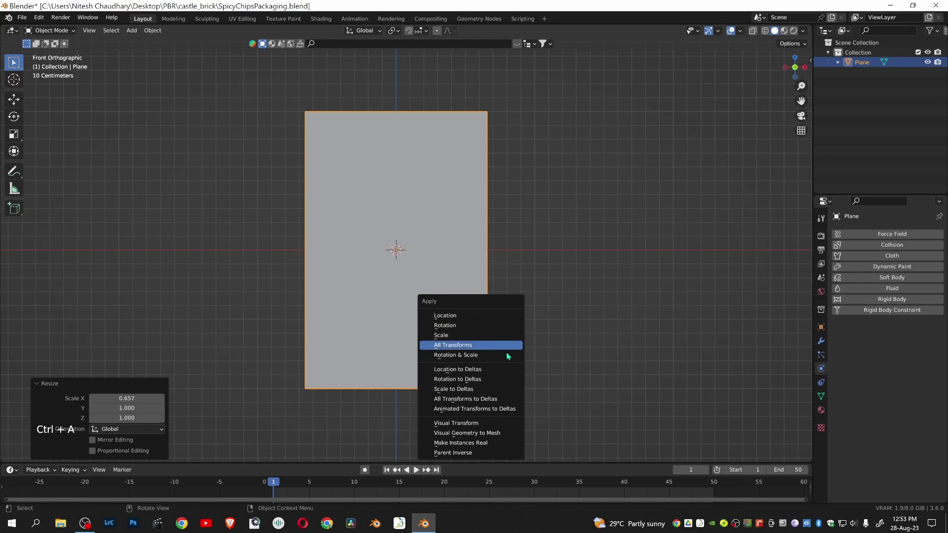
pyautogui.click(503, 336)
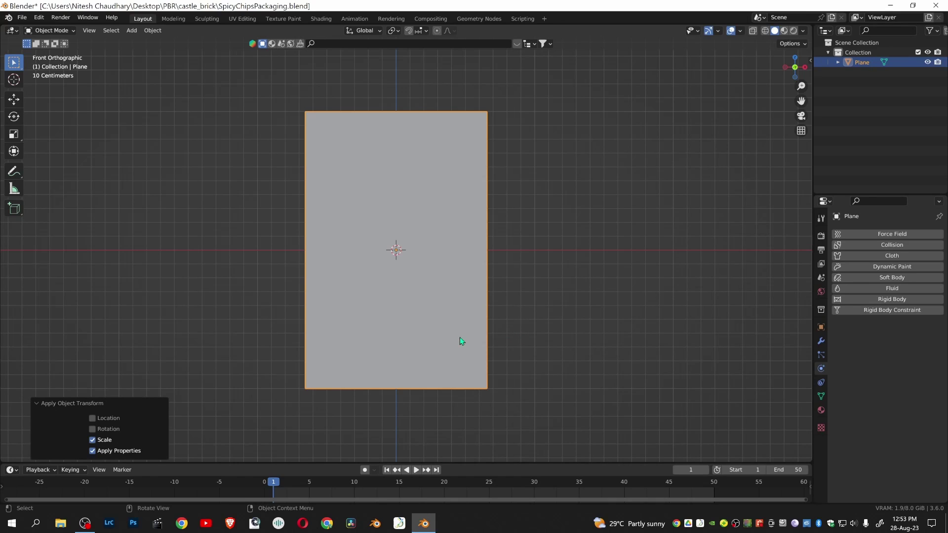
# In Edit Mode, subdivide the plane with 50 cuts, then deselect all vertices.
pyautogui.press('Tab')
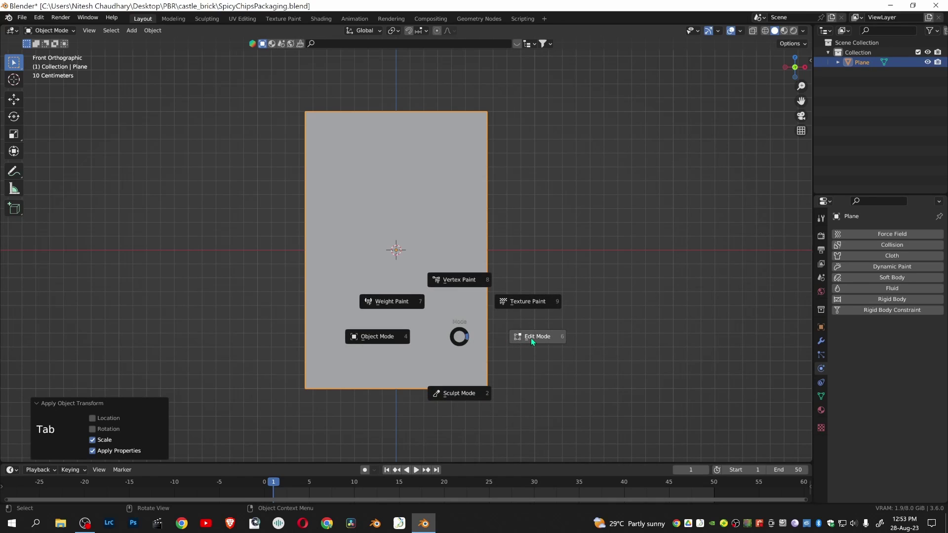
pyautogui.click(531, 338)
pyautogui.rightClick(415, 202)
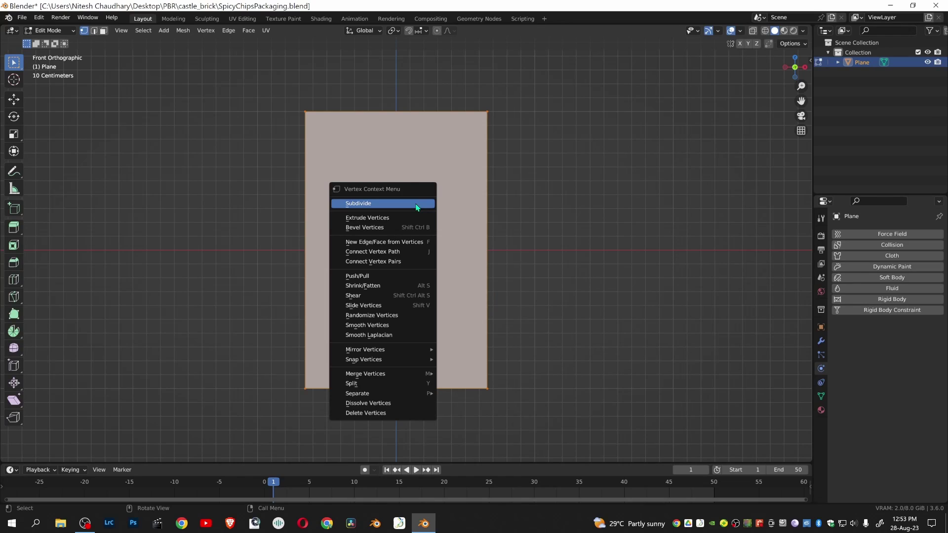
pyautogui.click(416, 205)
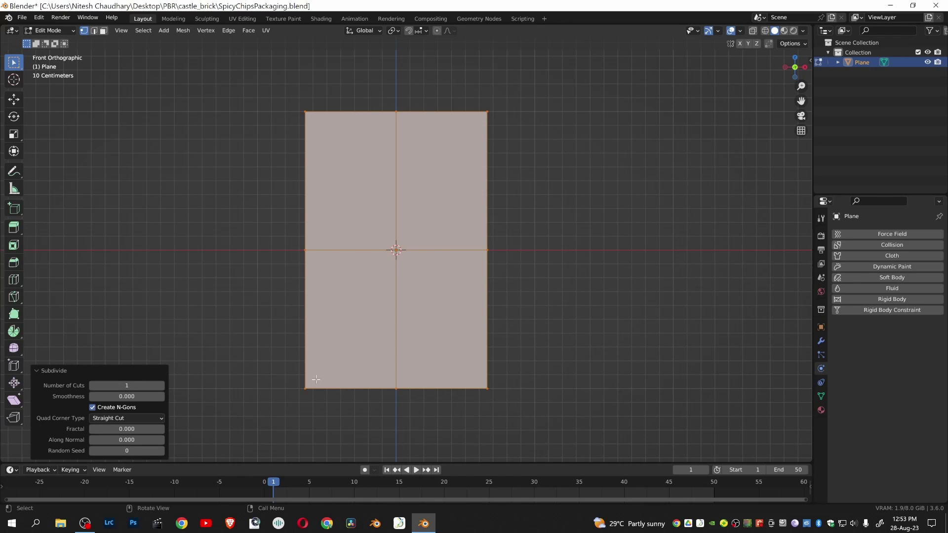
pyautogui.click(132, 386)
pyautogui.write('5')
pyautogui.write('0')
pyautogui.press('Return')
pyautogui.click(294, 391)
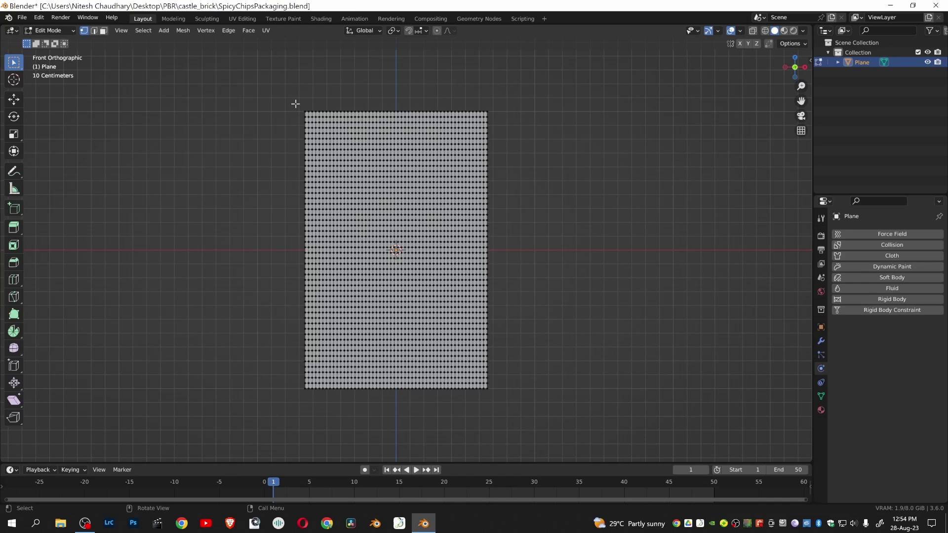
# Move the plane's top vertex row slightly upward along Z.
pyautogui.moveTo(296, 105); pyautogui.dragTo(498, 114)
pyautogui.press('g')
pyautogui.press('z')
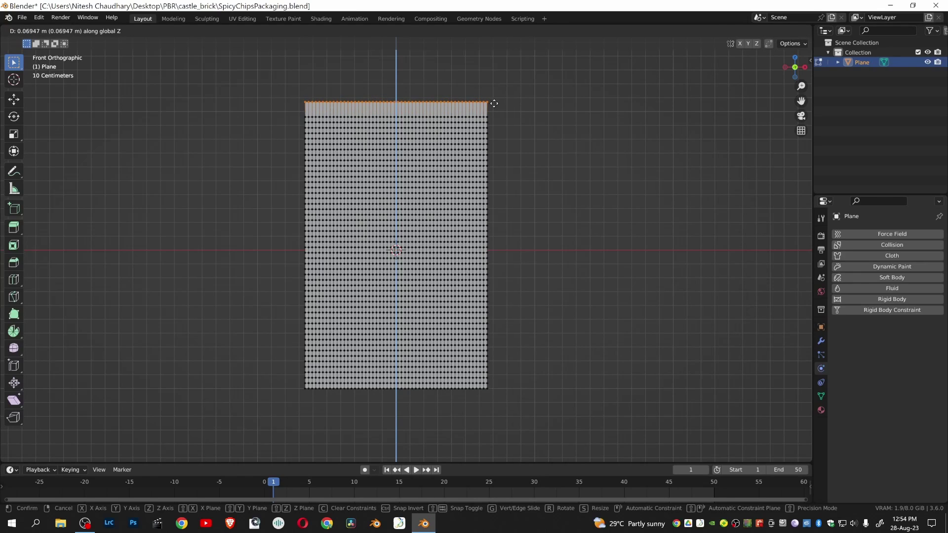
pyautogui.click(494, 104)
# Box-select the top vertex rows and add the bottom rows to the selection.
pyautogui.click(295, 94)
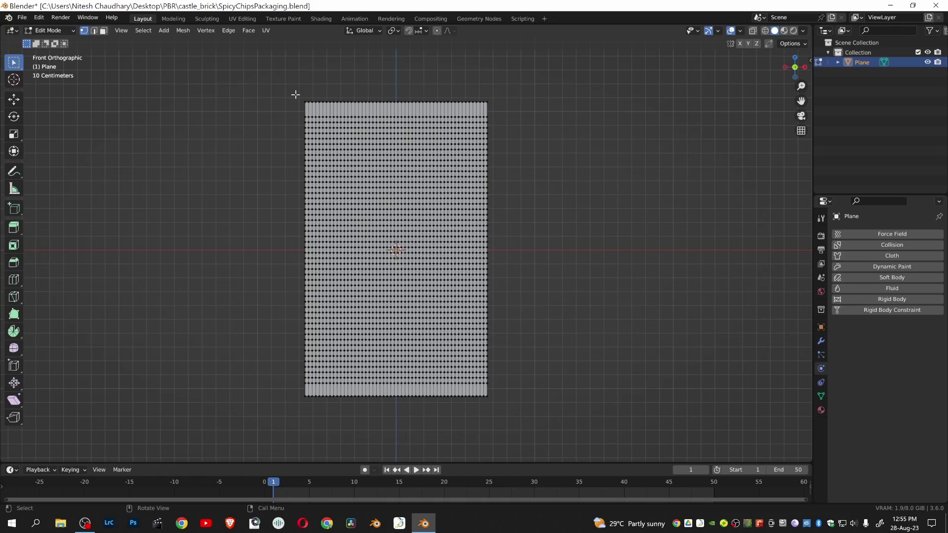
pyautogui.moveTo(295, 94); pyautogui.dragTo(510, 121)
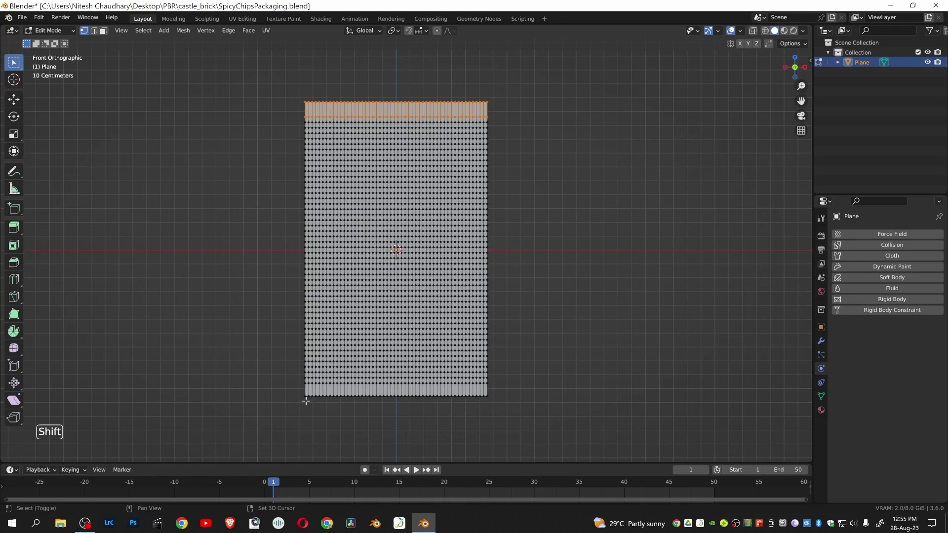
pyautogui.keyDown('shift'); pyautogui.moveTo(297, 382); pyautogui.dragTo(495, 406); pyautogui.keyUp('shift')
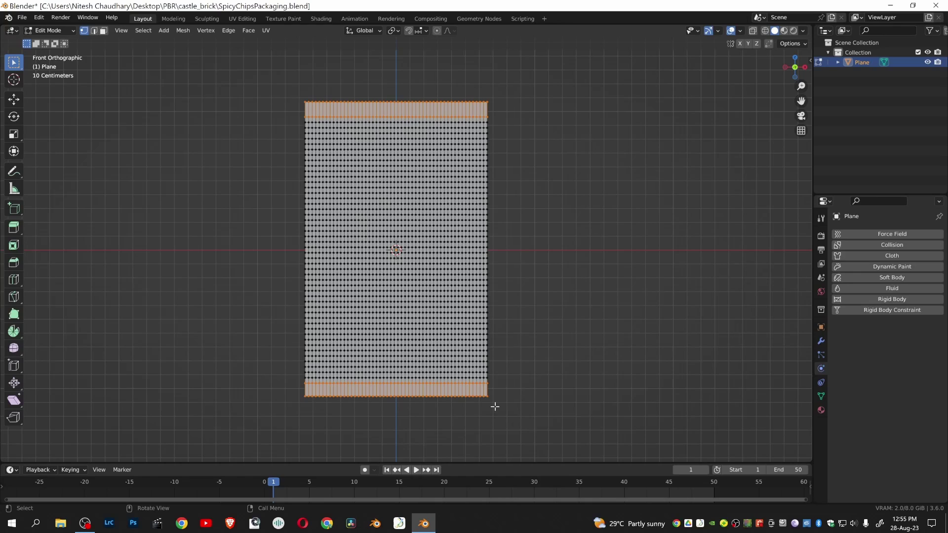
# Add a new vertex group in Object Data Properties and rename it 'pins'.
pyautogui.click(821, 397)
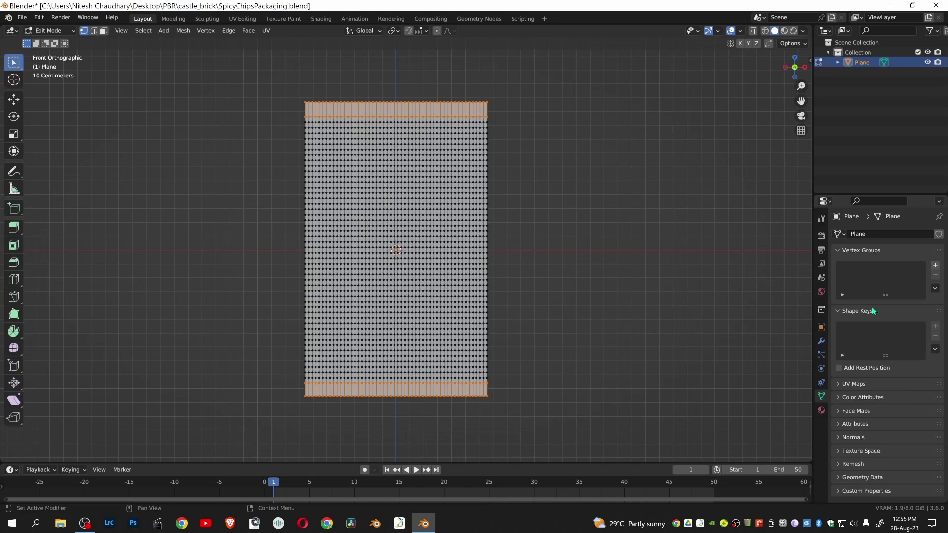
pyautogui.click(936, 265)
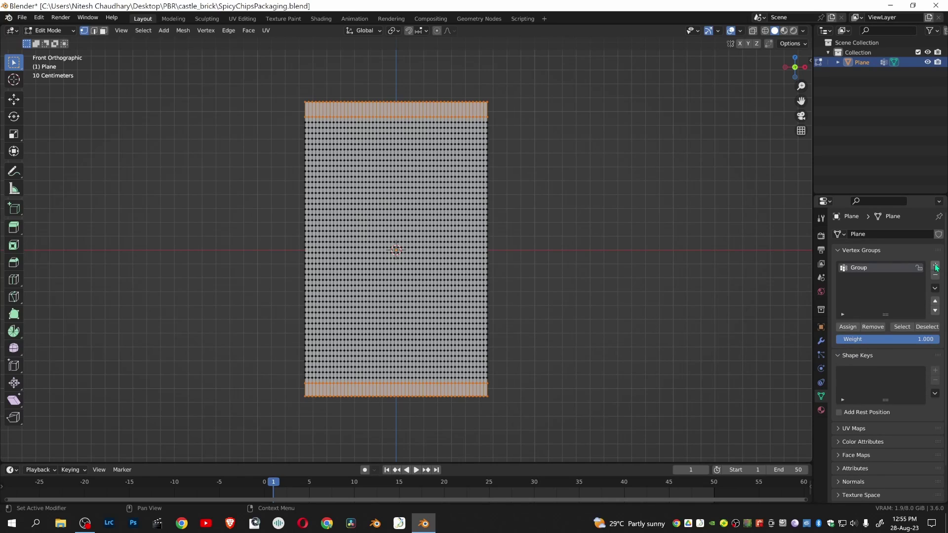
pyautogui.doubleClick(855, 270)
pyautogui.write('pins')
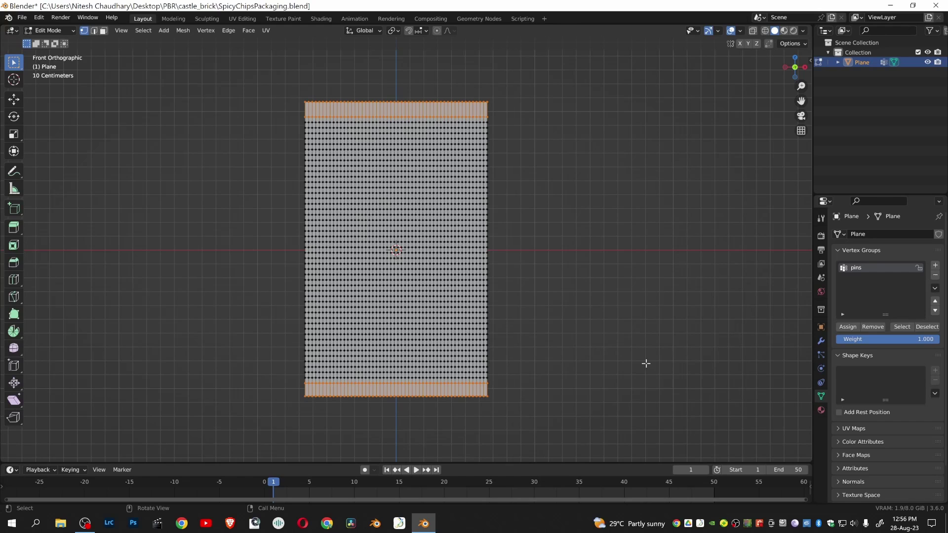
# Switch the plane to Object Mode and orbit to an angled perspective view.
pyautogui.hotkey('ctrl', 'Tab')
pyautogui.click(571, 364)
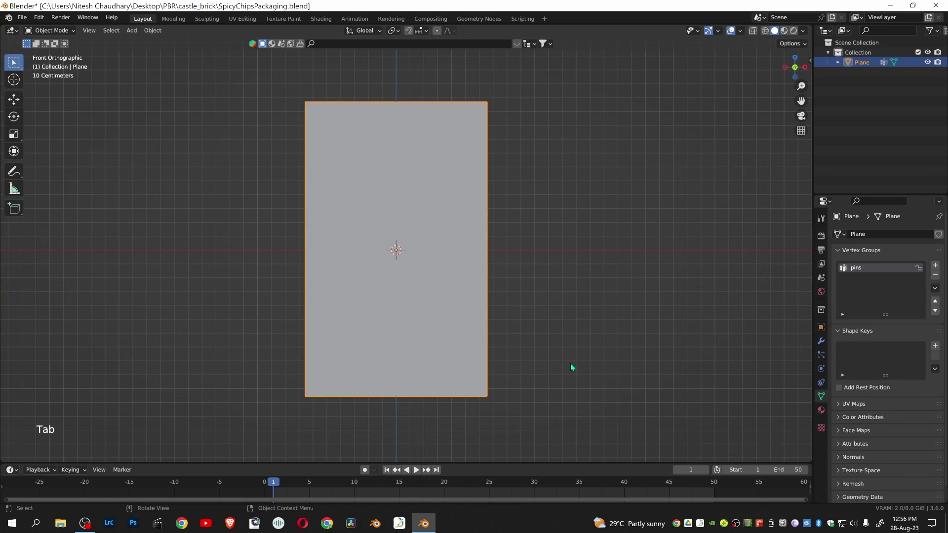
pyautogui.moveTo(603, 269)
pyautogui.mouseDown(button='middle')
pyautogui.moveTo(400, 324)
pyautogui.moveTo(367, 380)
pyautogui.moveTo(398, 327)
pyautogui.moveTo(346, 333)
pyautogui.moveTo(304, 317)
pyautogui.moveTo(482, 295)
pyautogui.mouseUp(button='middle')
pyautogui.scroll(-2, 483, 295)
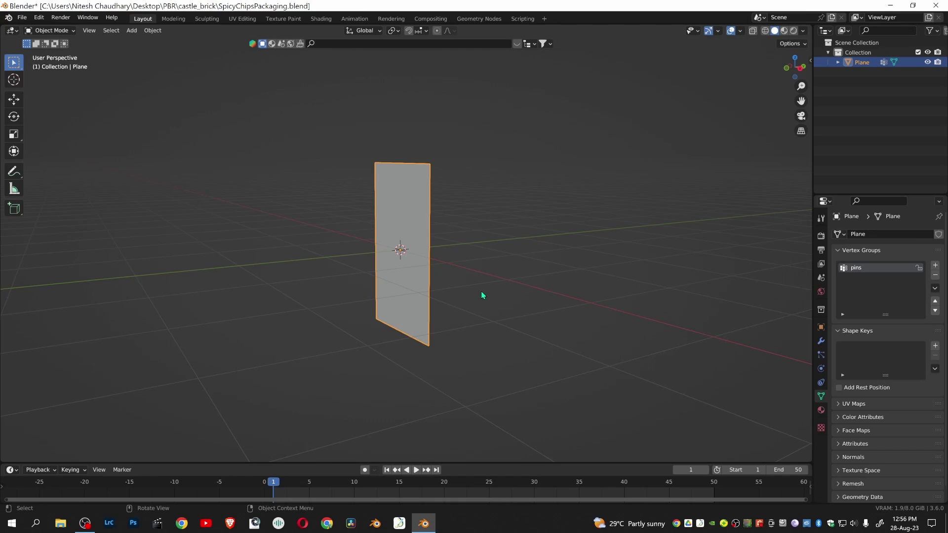
# Add a Solidify modifier to the plane, then delete it again.
pyautogui.click(821, 342)
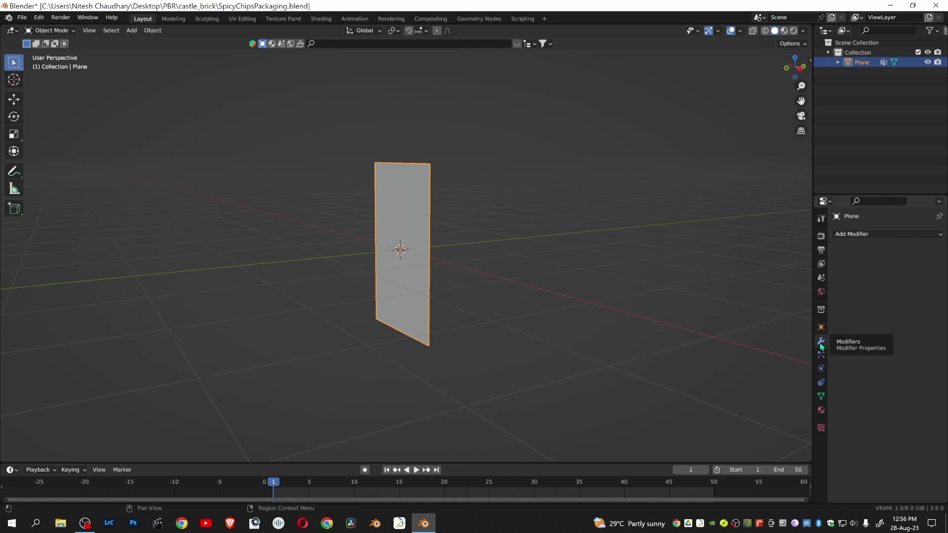
pyautogui.click(859, 236)
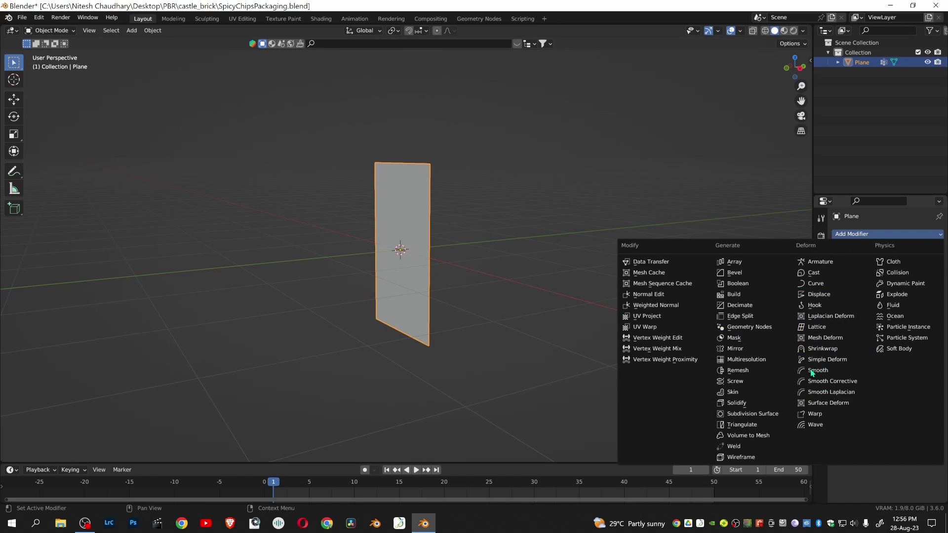
pyautogui.click(758, 403)
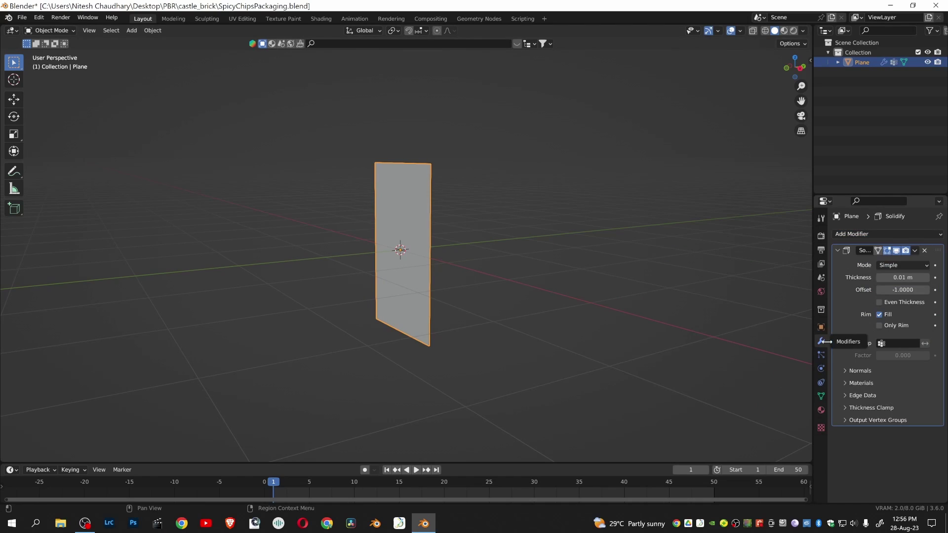
pyautogui.click(915, 252)
pyautogui.click(871, 261)
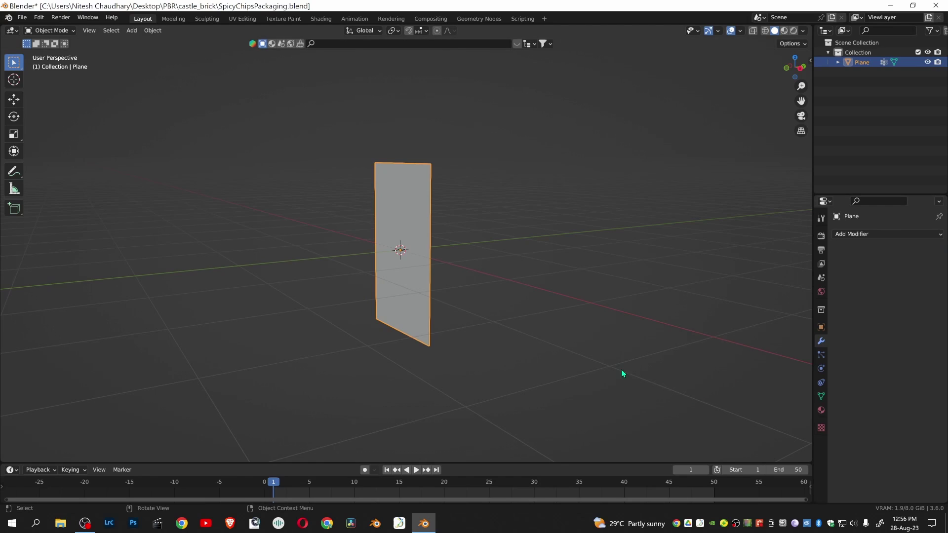
pyautogui.moveTo(622, 373); pyautogui.dragTo(505, 366, button='middle')
pyautogui.scroll(2, 501, 362)
pyautogui.scroll(2, 479, 320)
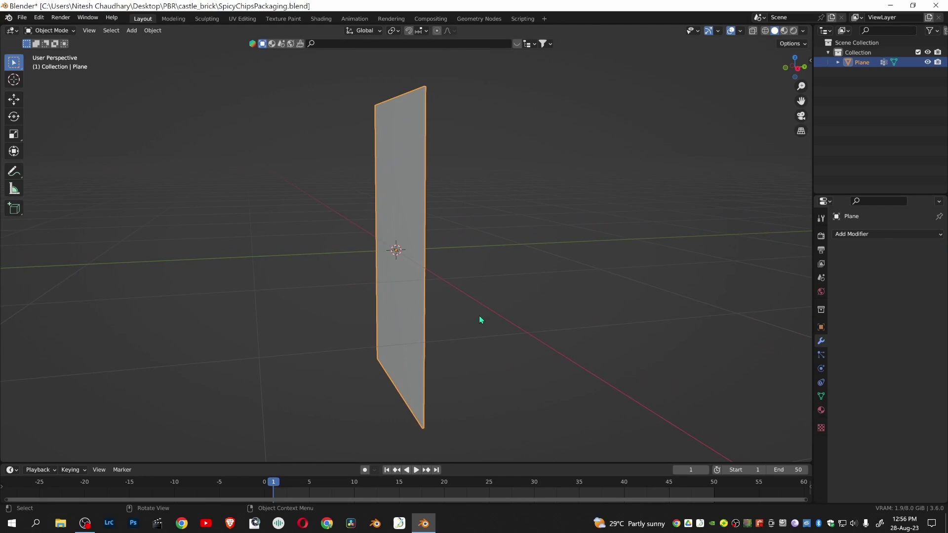
# Put the plane in Edit Mode and orbit to an edge-on view.
pyautogui.press('Tab')
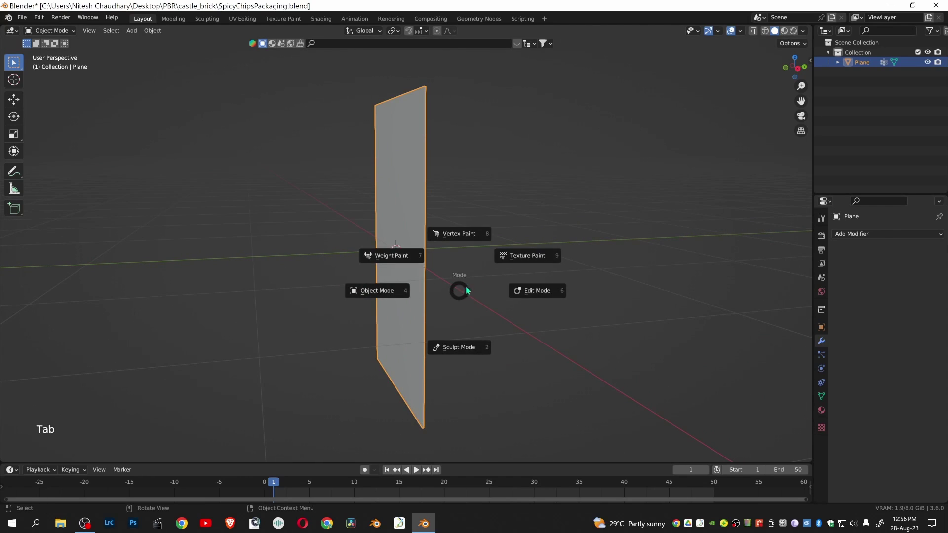
pyautogui.scroll(1, 518, 284)
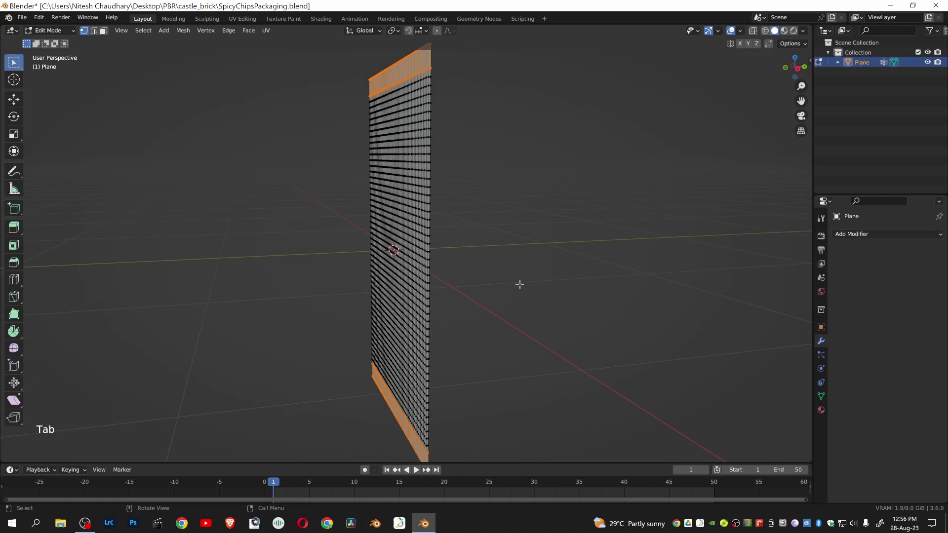
pyautogui.moveTo(538, 297); pyautogui.dragTo(457, 310, button='middle')
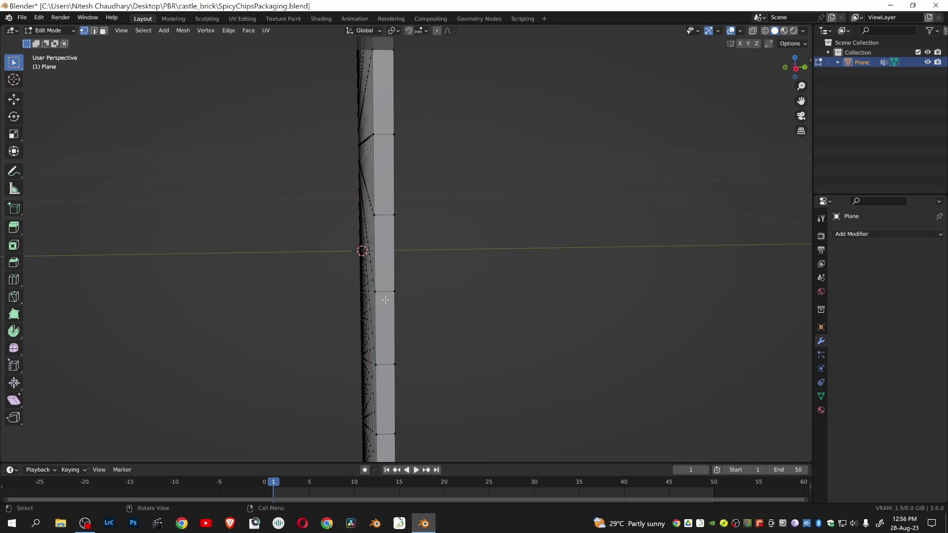
# Add a centred lengthwise edge loop with Ctrl+R and mark it as a UV seam.
pyautogui.hotkey('ctrl', 'r')
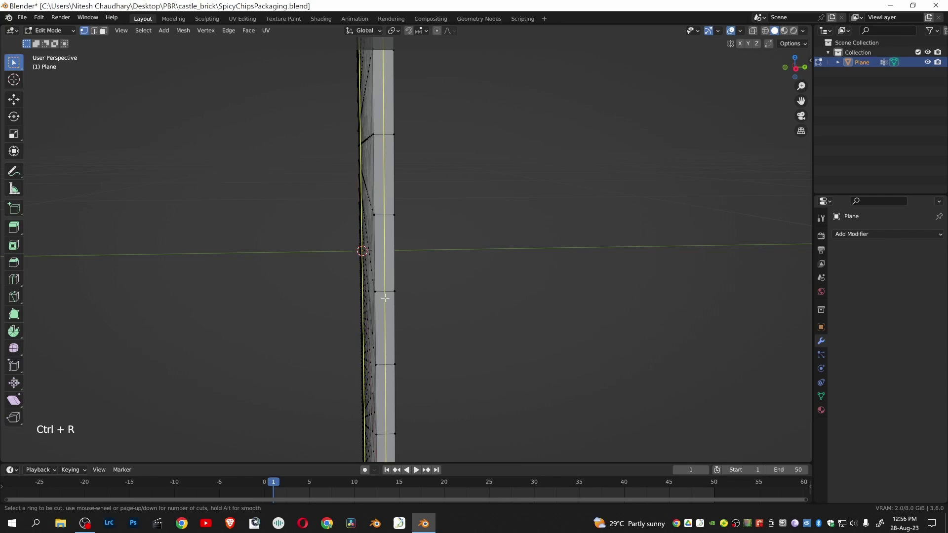
pyautogui.click(384, 297)
pyautogui.rightClick(384, 298)
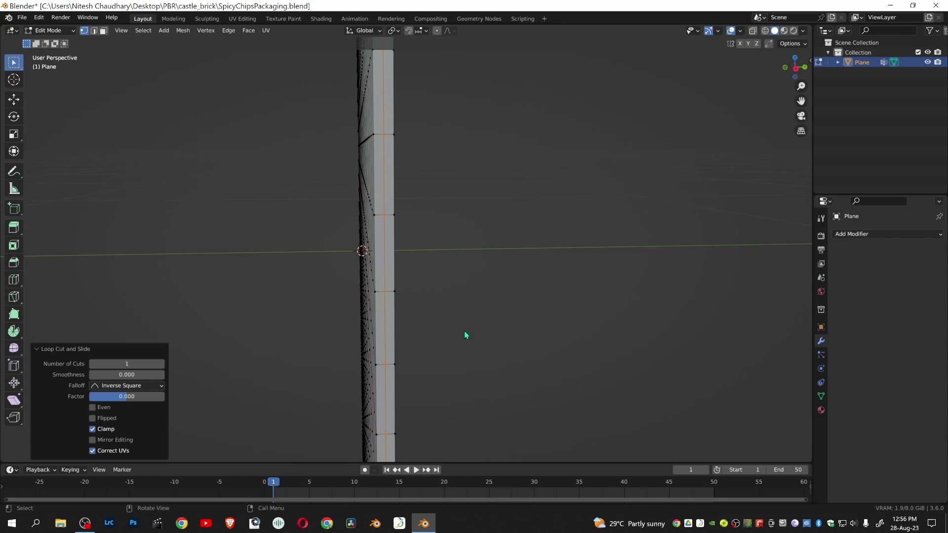
pyautogui.press('u')
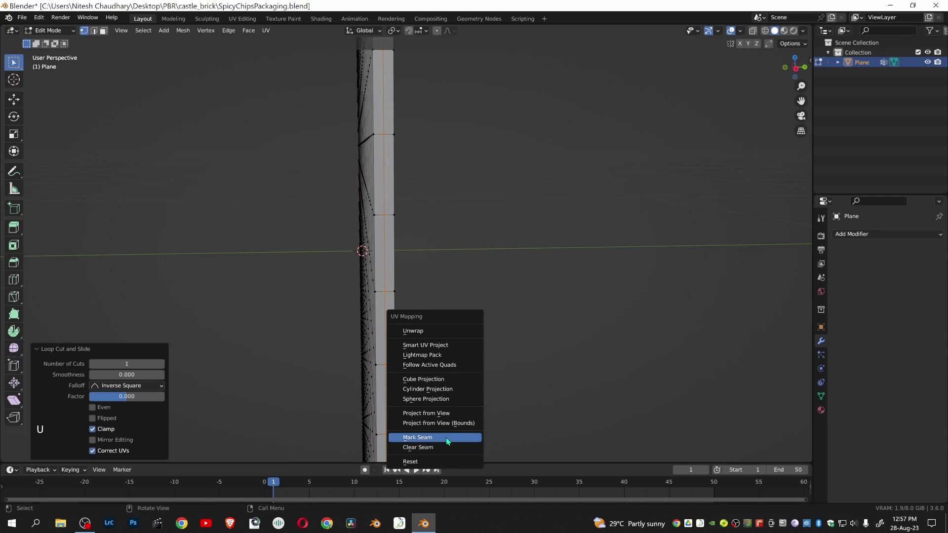
pyautogui.click(448, 437)
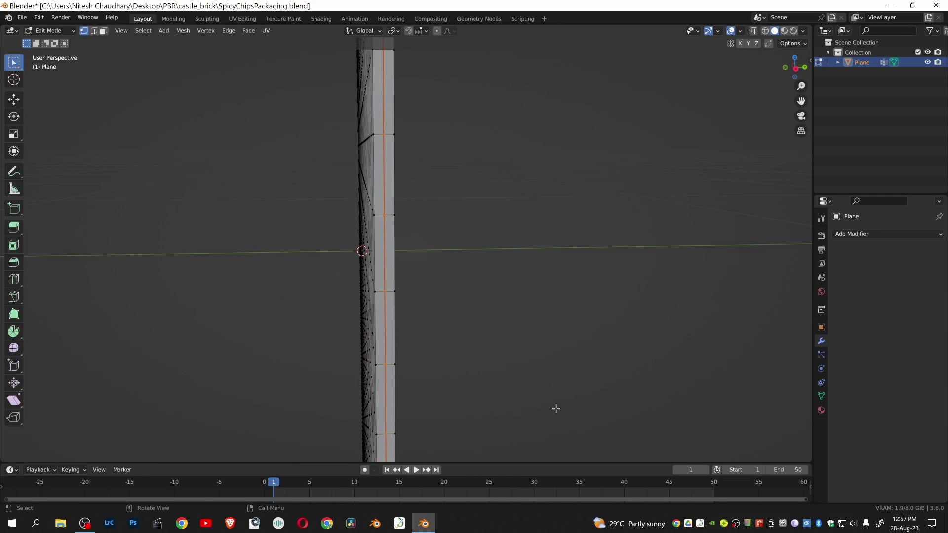
pyautogui.moveTo(481, 333)
pyautogui.mouseDown(button='middle')
pyautogui.moveTo(535, 334)
pyautogui.moveTo(540, 321)
pyautogui.mouseUp(button='middle')
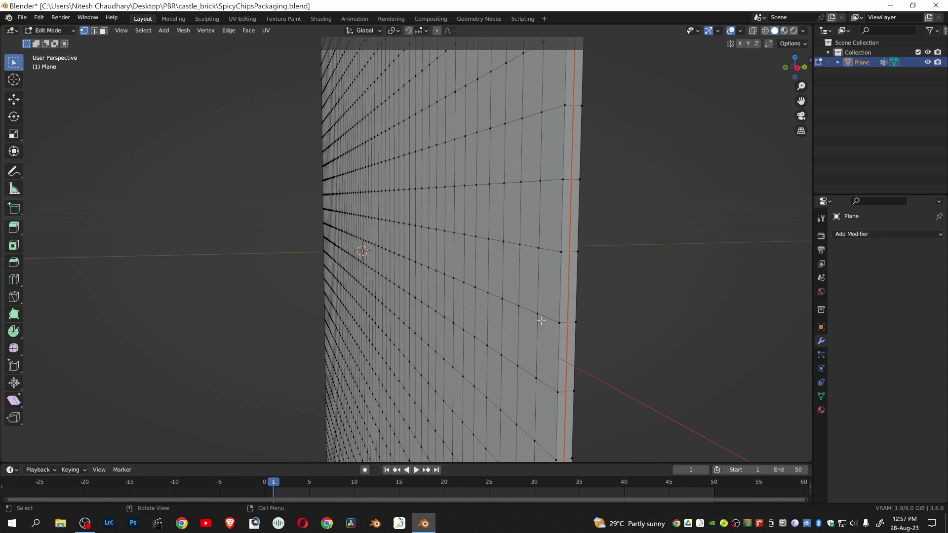
# In the UV Editing workspace, unwrap the whole plane using the Angle Based method.
pyautogui.click(250, 18)
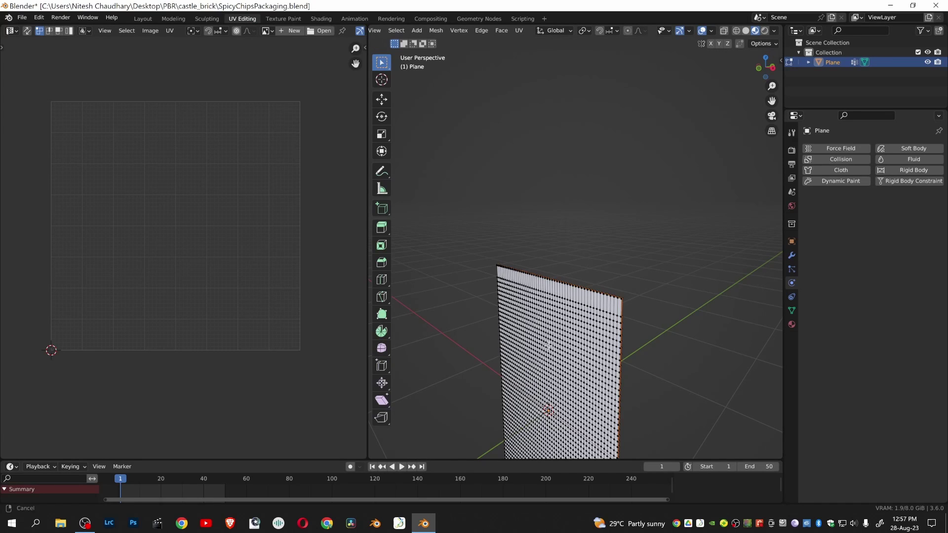
pyautogui.moveTo(549, 346); pyautogui.dragTo(644, 243, button='middle')
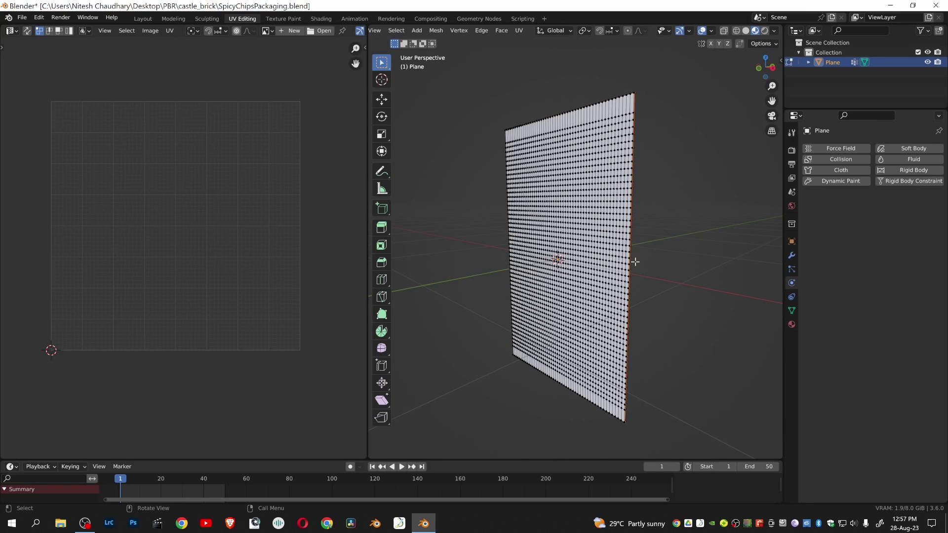
pyautogui.press('a')
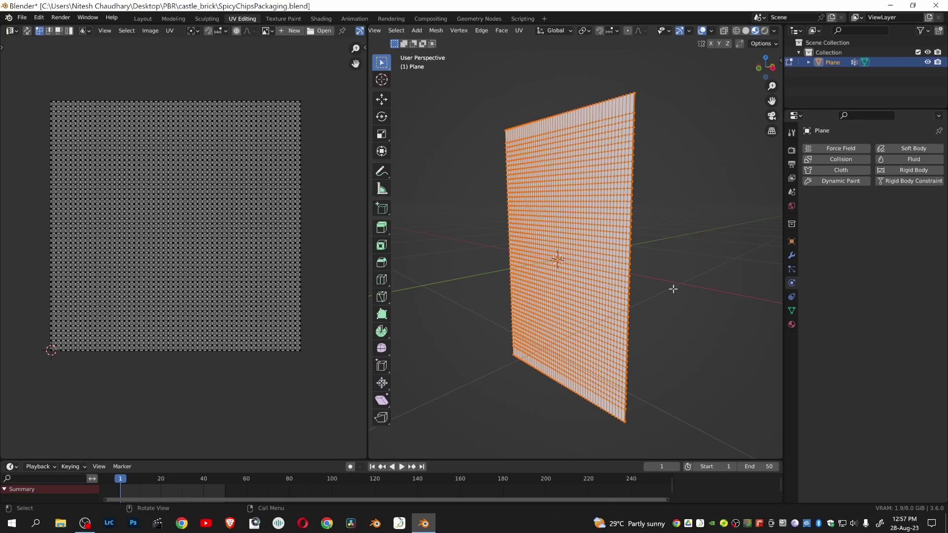
pyautogui.press('u')
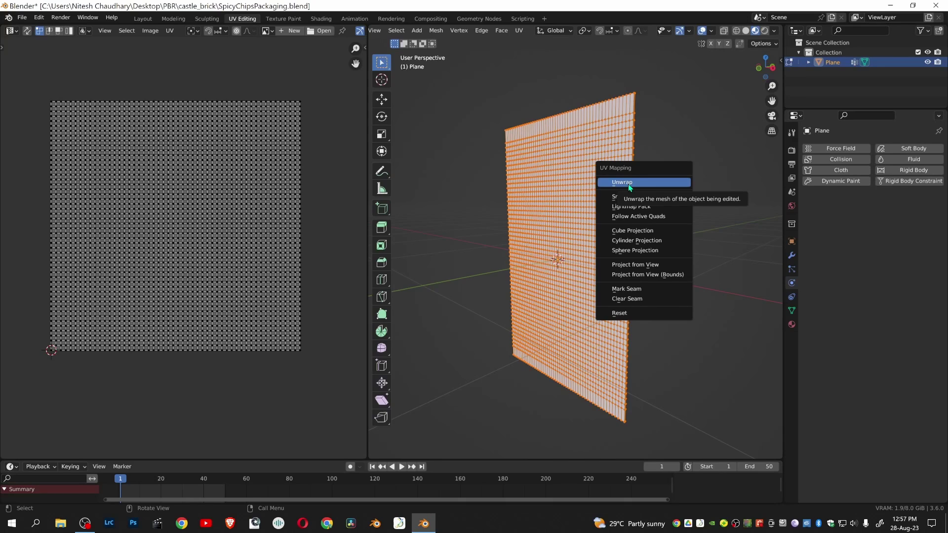
pyautogui.click(630, 187)
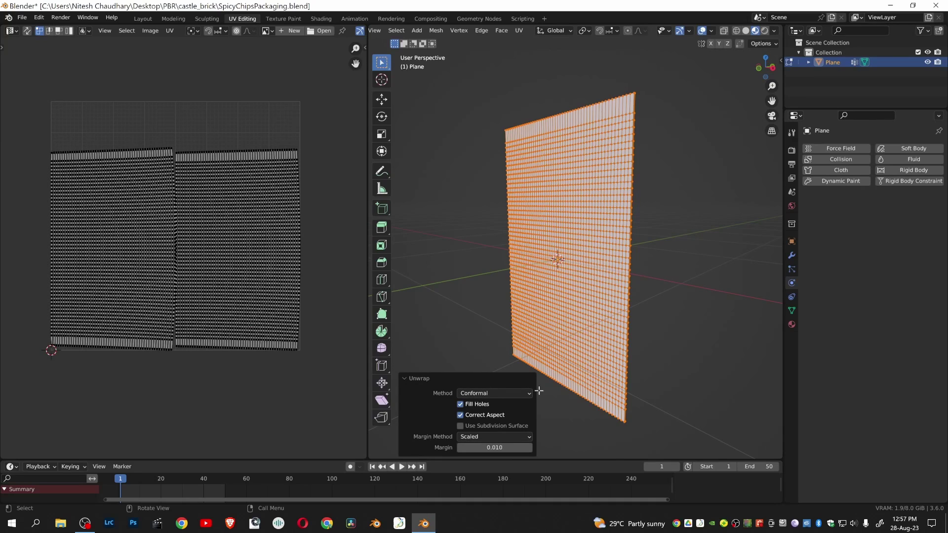
pyautogui.click(521, 396)
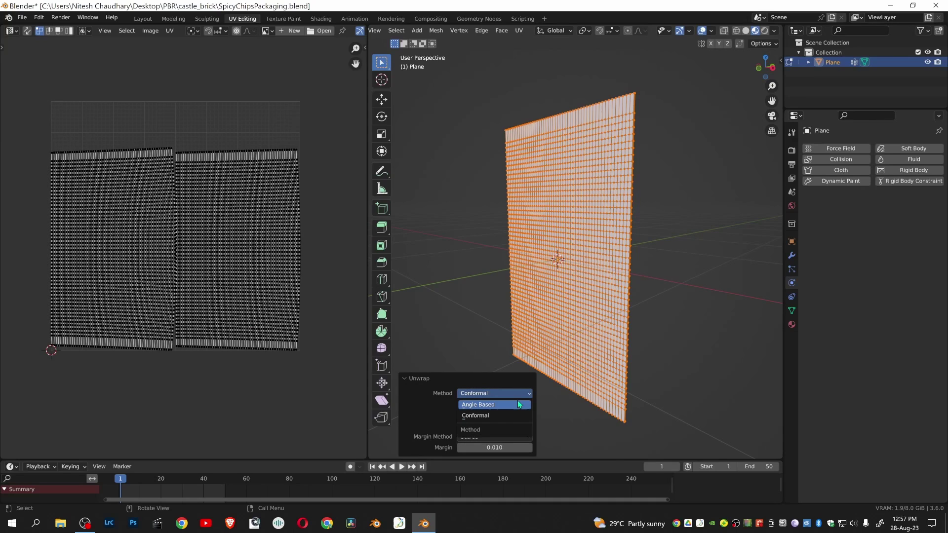
pyautogui.click(519, 405)
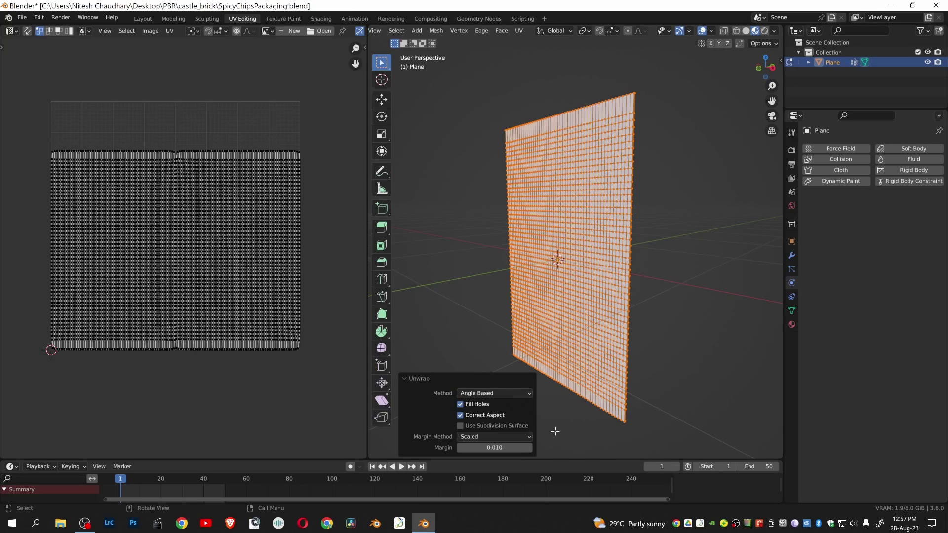
pyautogui.click(495, 394)
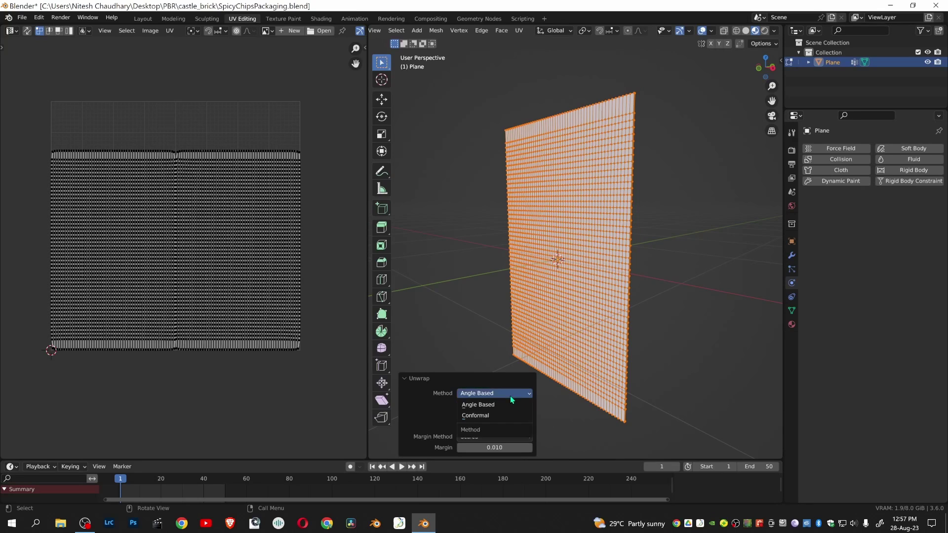
pyautogui.press('KP_1')
# Return to the Layout workspace and show the plane's Physics tab in a wider Properties editor.
pyautogui.click(143, 19)
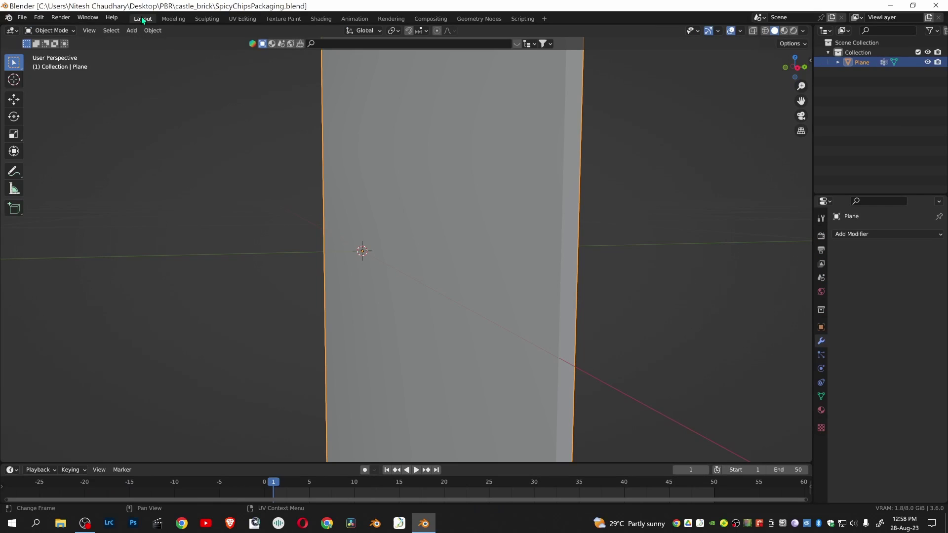
pyautogui.scroll(-2, 445, 243)
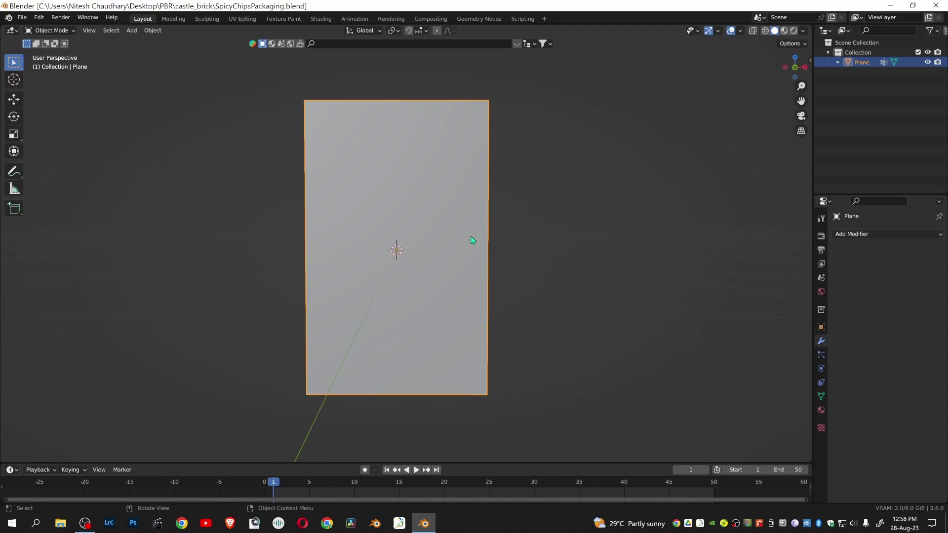
pyautogui.click(822, 368)
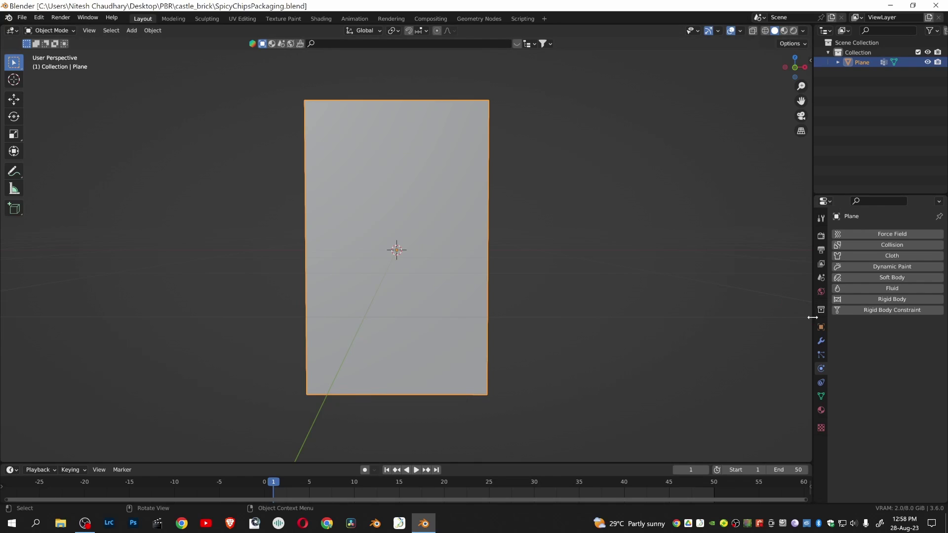
pyautogui.moveTo(813, 319); pyautogui.dragTo(760, 314)
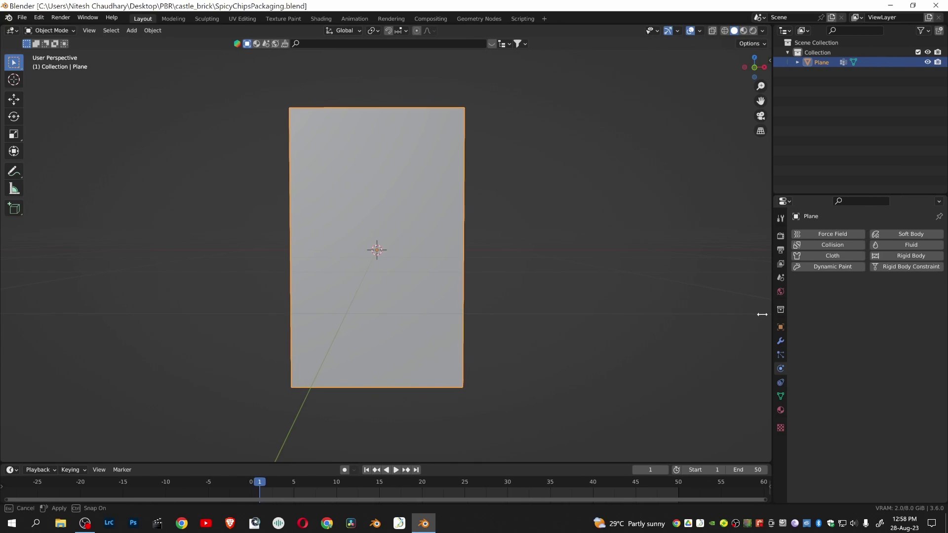
# Add a cloth simulation to the plane with pressure 10 and cache end frame 50.
pyautogui.click(823, 256)
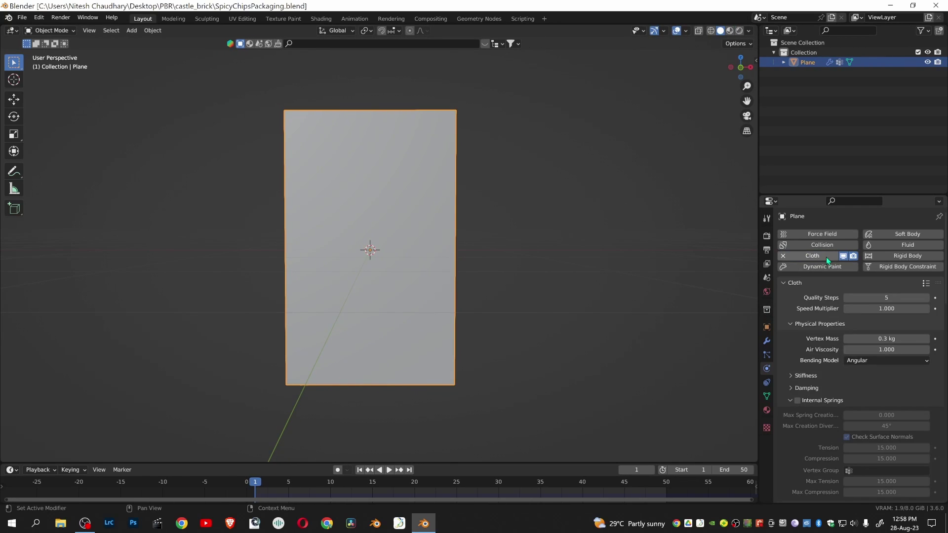
pyautogui.scroll(-5, 818, 278)
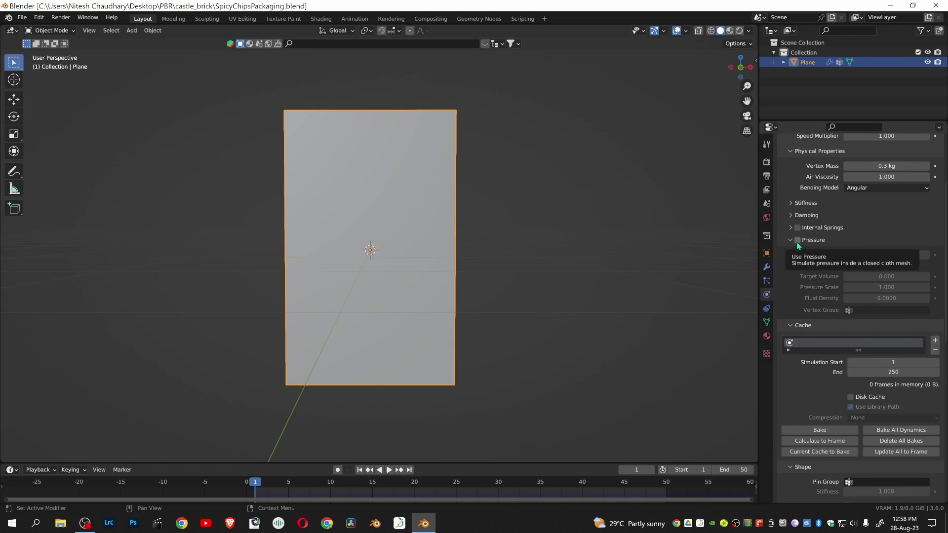
pyautogui.click(798, 240)
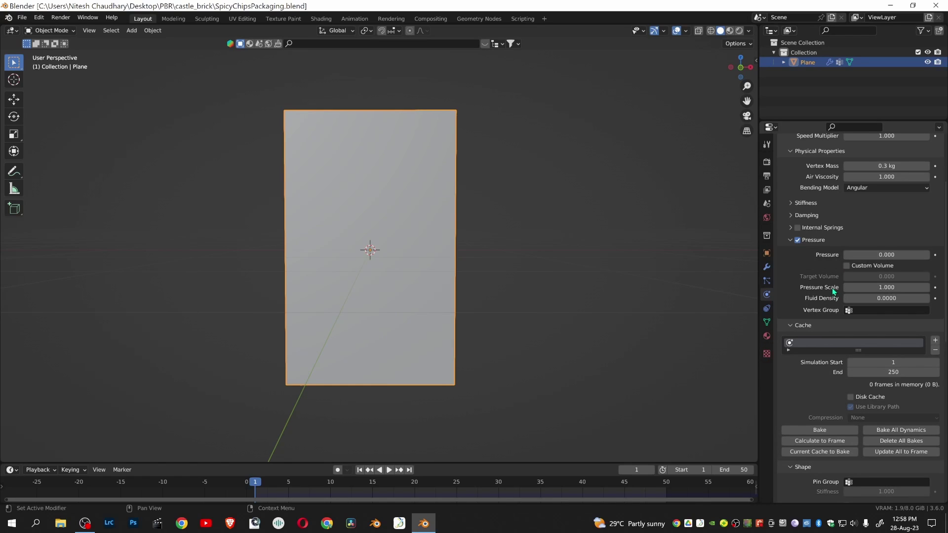
pyautogui.click(884, 255)
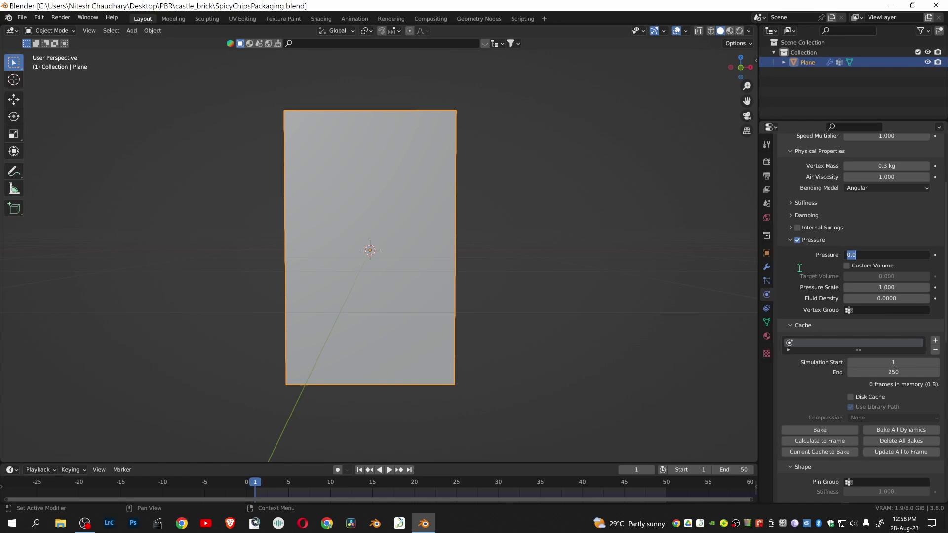
pyautogui.write('10')
pyautogui.doubleClick(891, 372)
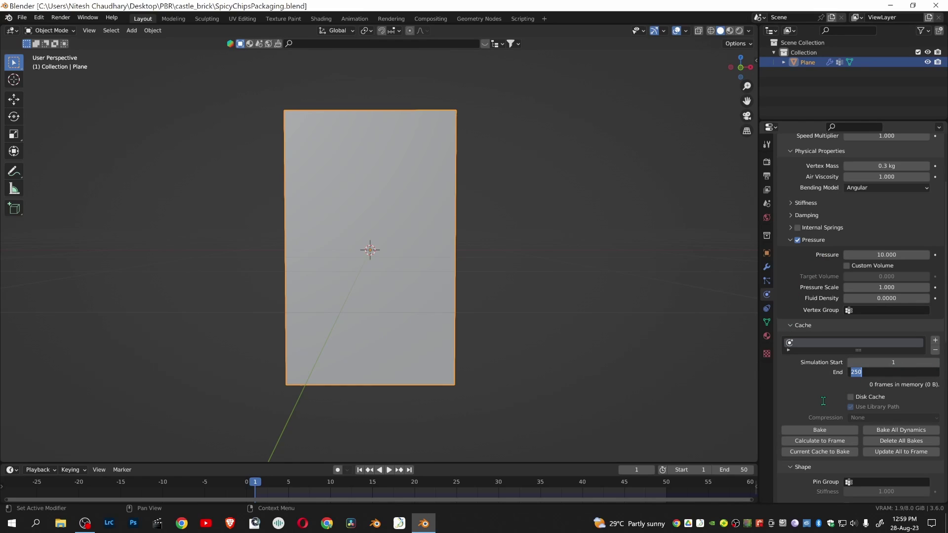
pyautogui.write('50')
pyautogui.press('Return')
pyautogui.scroll(-2, 905, 401)
pyautogui.scroll(-3, 840, 408)
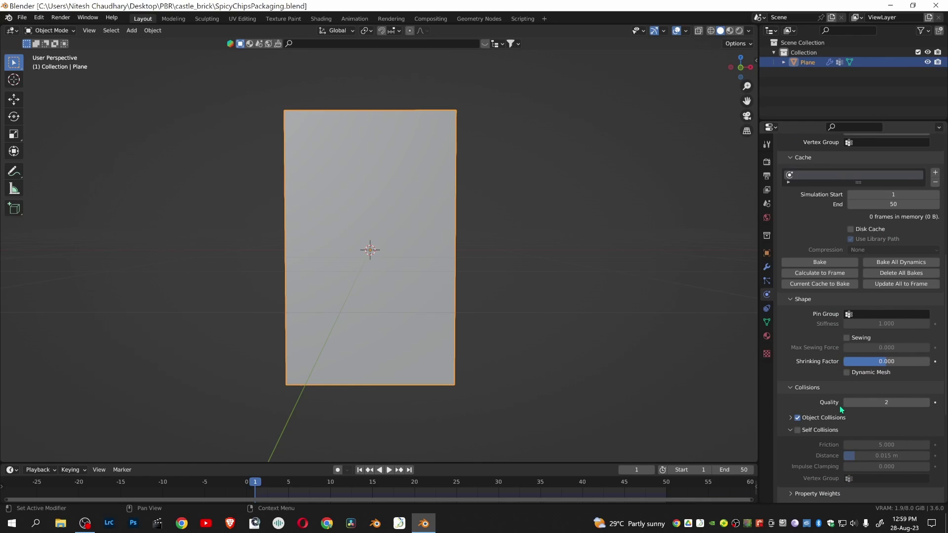
pyautogui.scroll(-1, 841, 408)
pyautogui.scroll(-2, 823, 334)
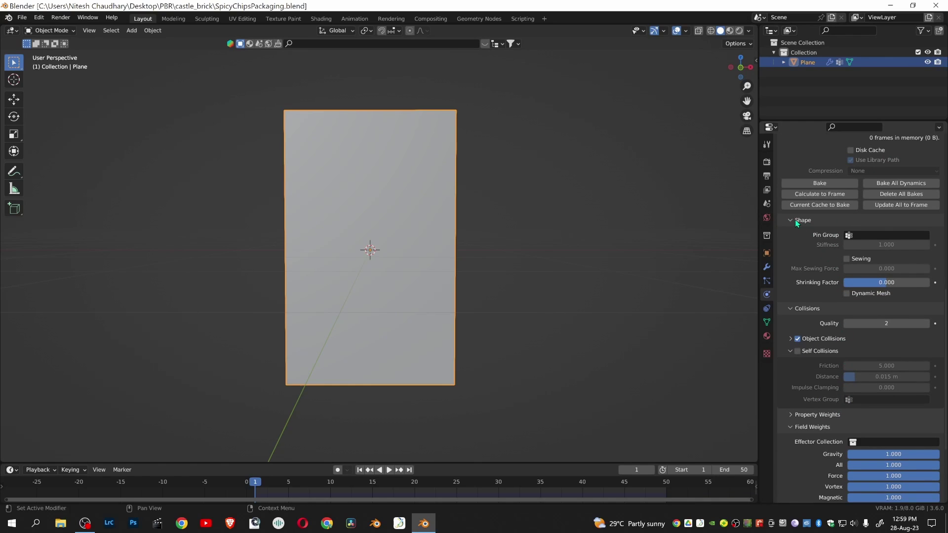
# Pin the cloth with the 'pins' vertex group and set shrinking factor to -0.1.
pyautogui.click(862, 235)
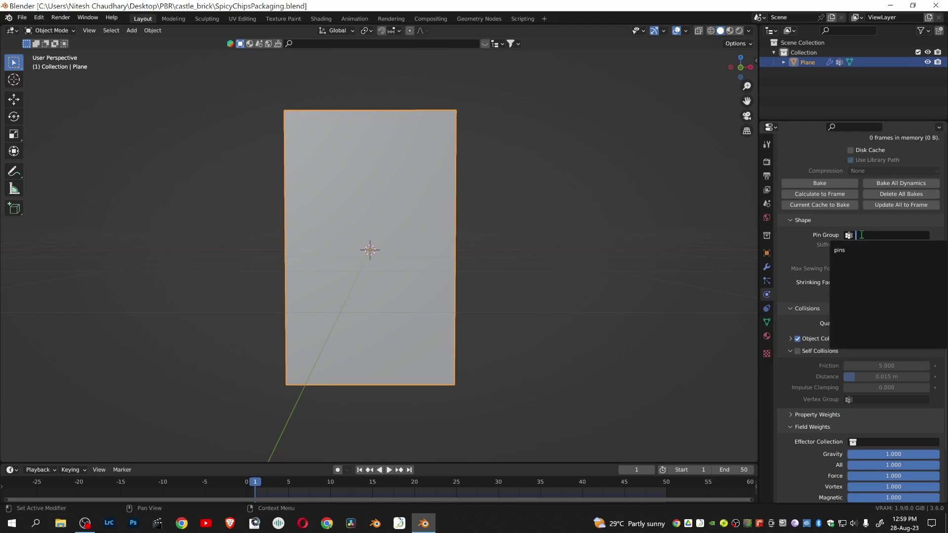
pyautogui.click(857, 250)
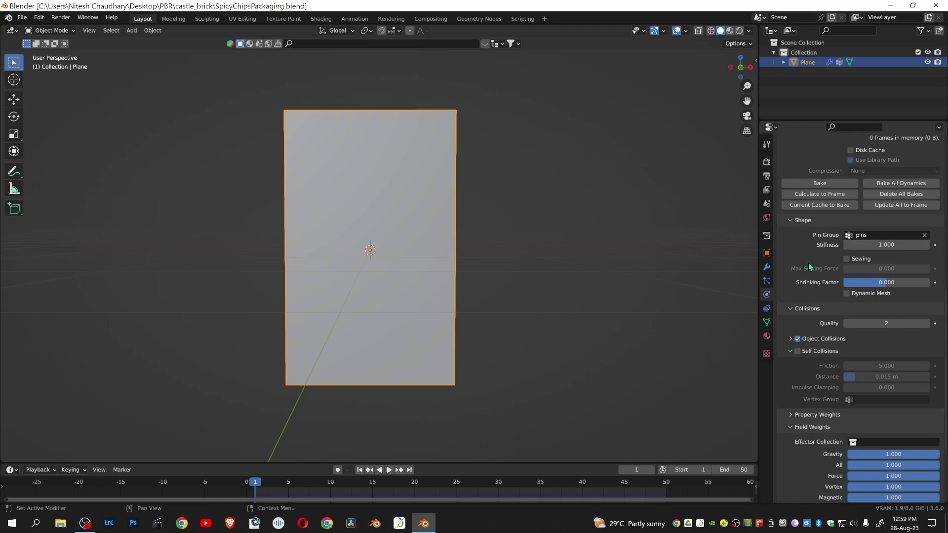
pyautogui.click(887, 283)
pyautogui.write('-')
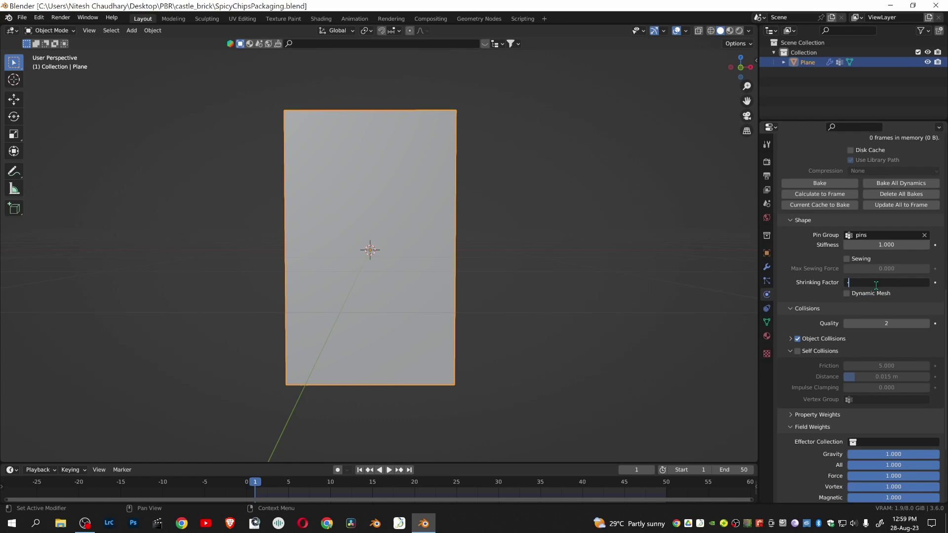
pyautogui.write('0.1')
pyautogui.press('Return')
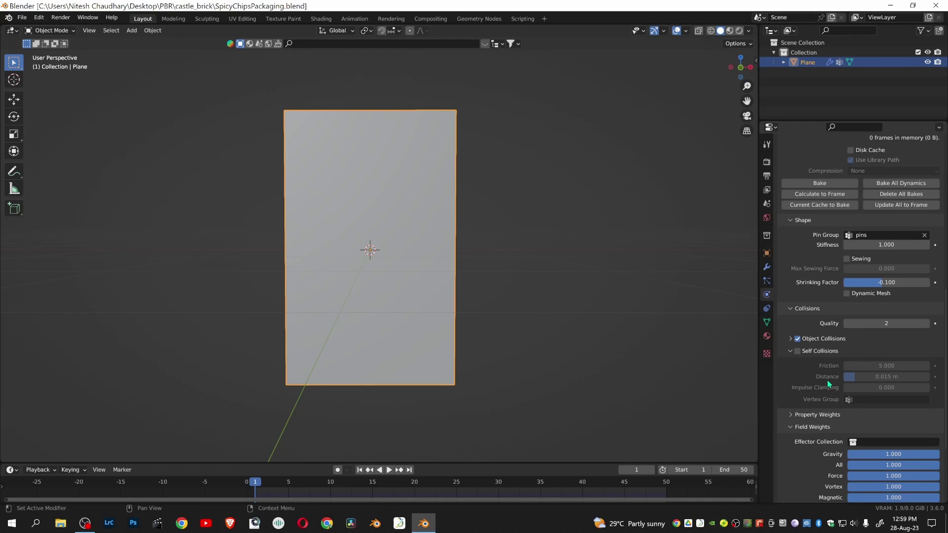
pyautogui.scroll(-2, 847, 365)
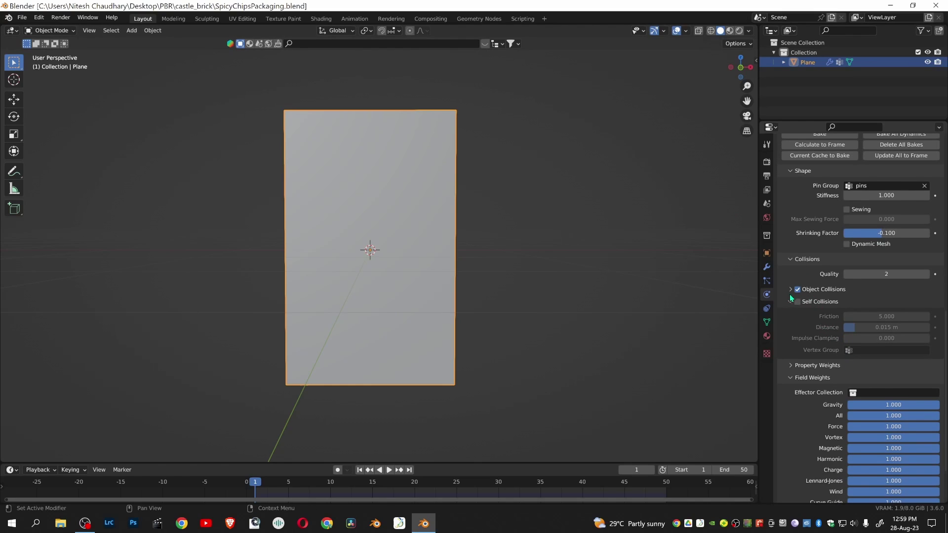
# Turn off Object Collisions for the cloth and collapse the collision panels.
pyautogui.click(791, 289)
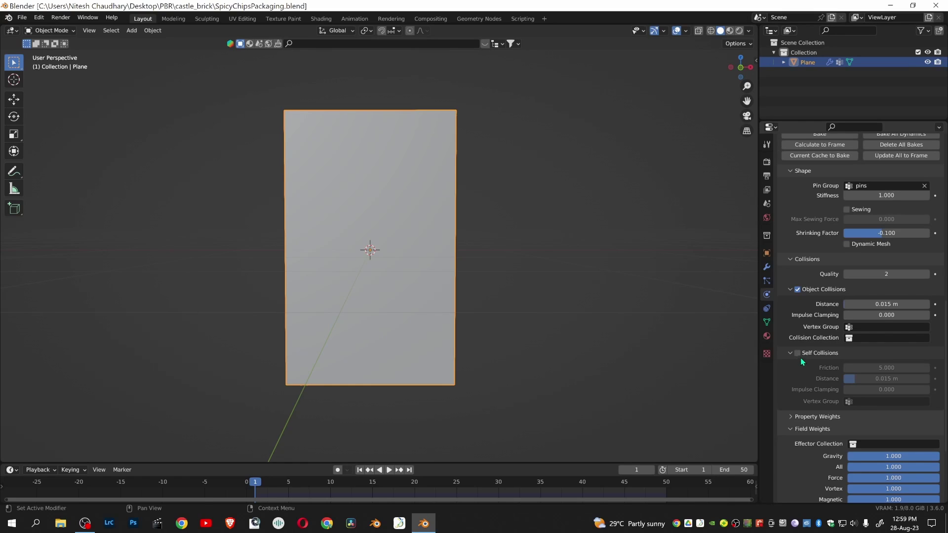
pyautogui.click(800, 291)
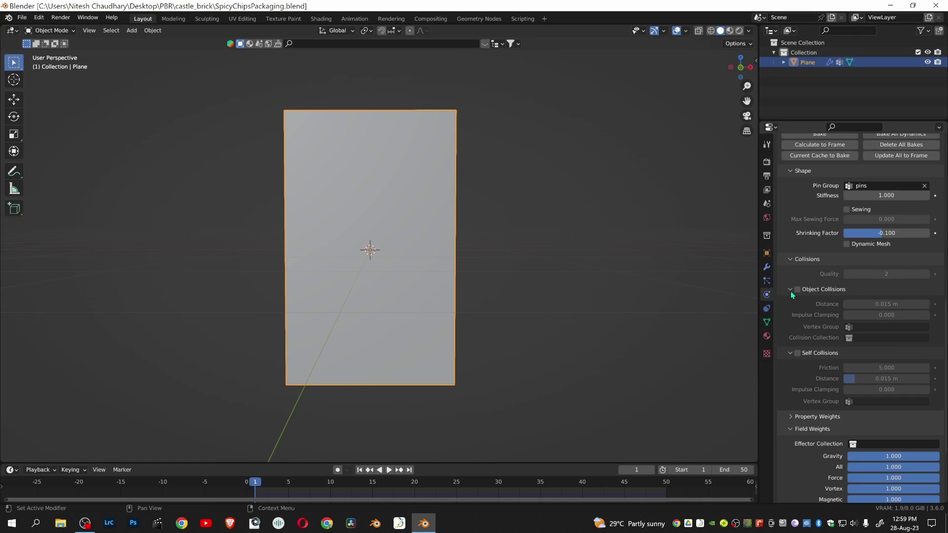
pyautogui.click(791, 290)
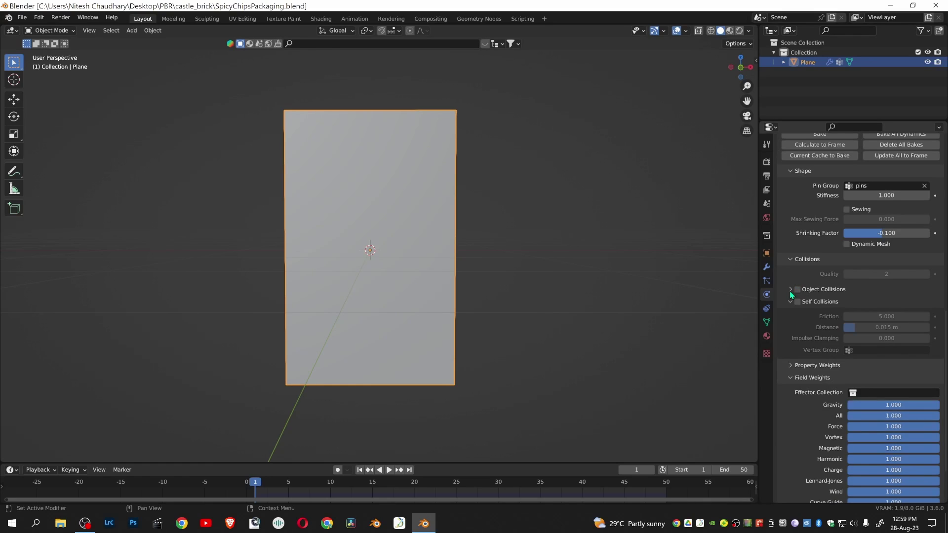
pyautogui.click(790, 259)
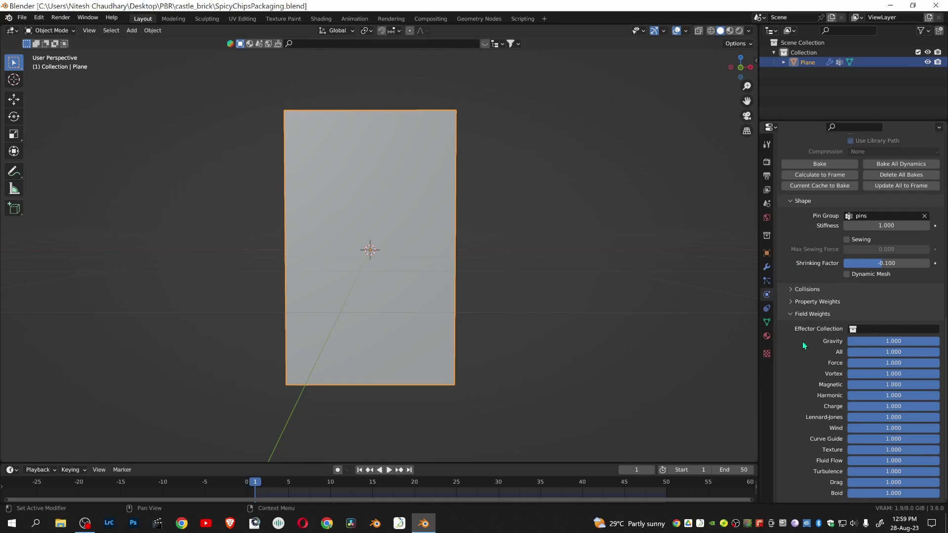
# Set the cloth's Field Weights gravity value to 0.
pyautogui.click(893, 342)
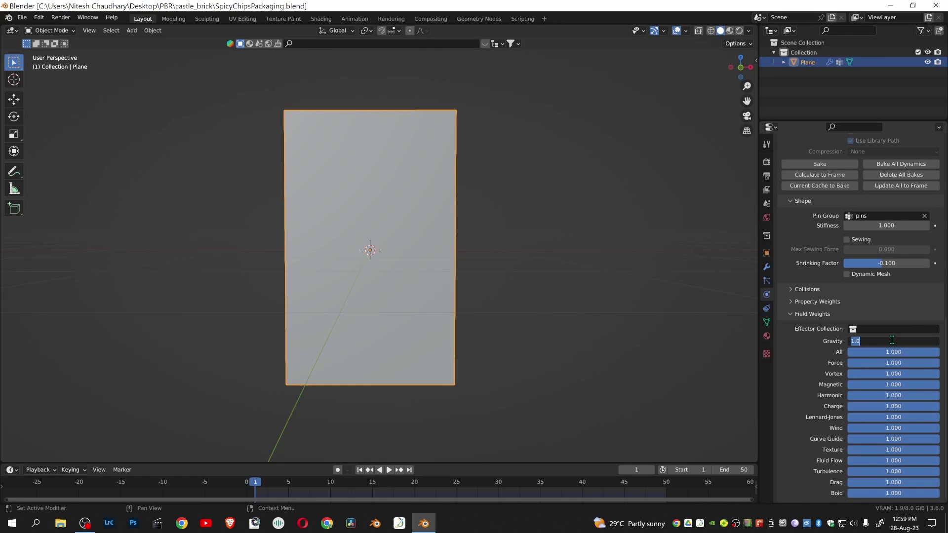
pyautogui.write('0')
pyautogui.press('Return')
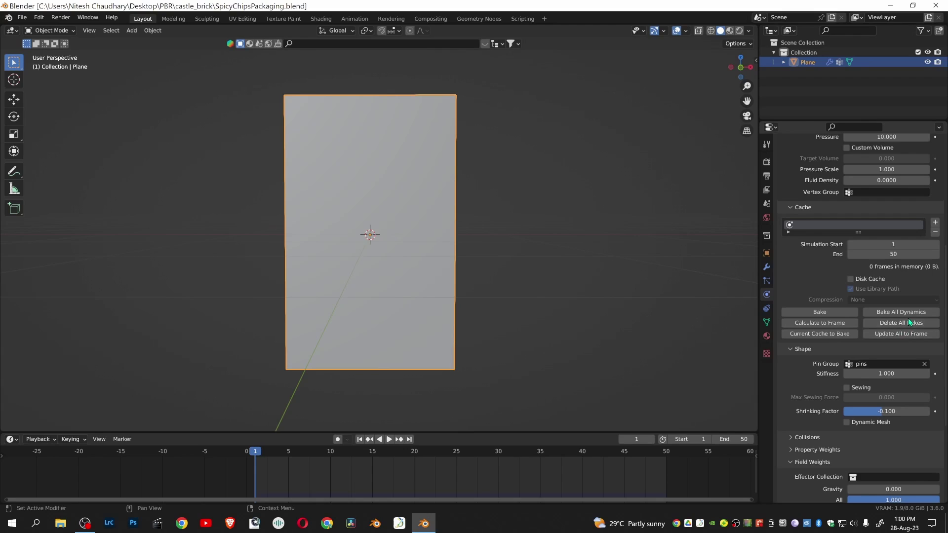
# Bake the cloth simulation, then play it back and stop on the inflated frame 29.
pyautogui.click(912, 314)
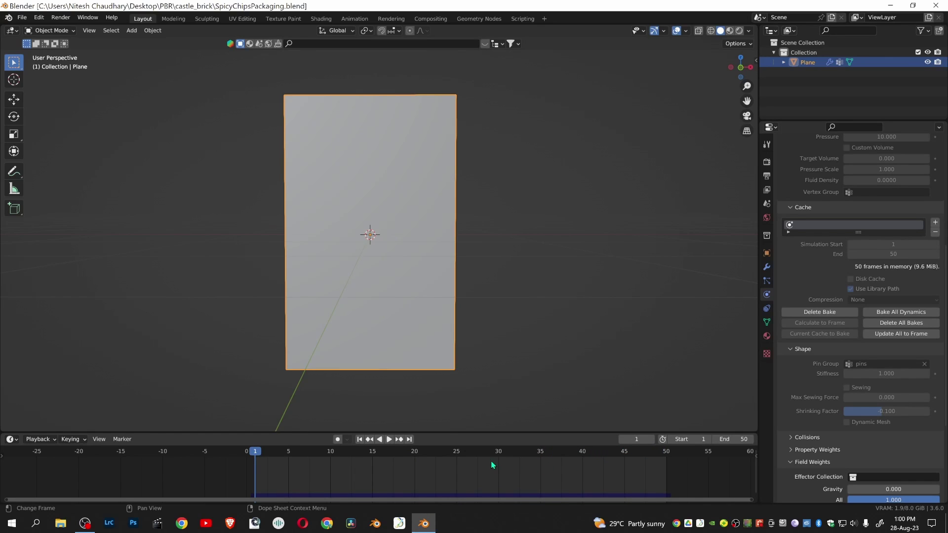
pyautogui.moveTo(517, 319); pyautogui.dragTo(360, 362, button='middle')
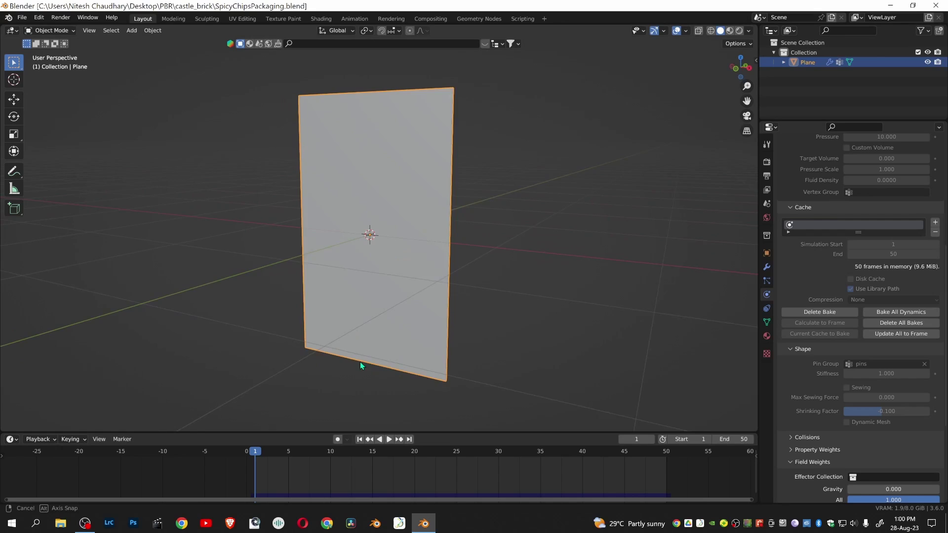
pyautogui.press('space')
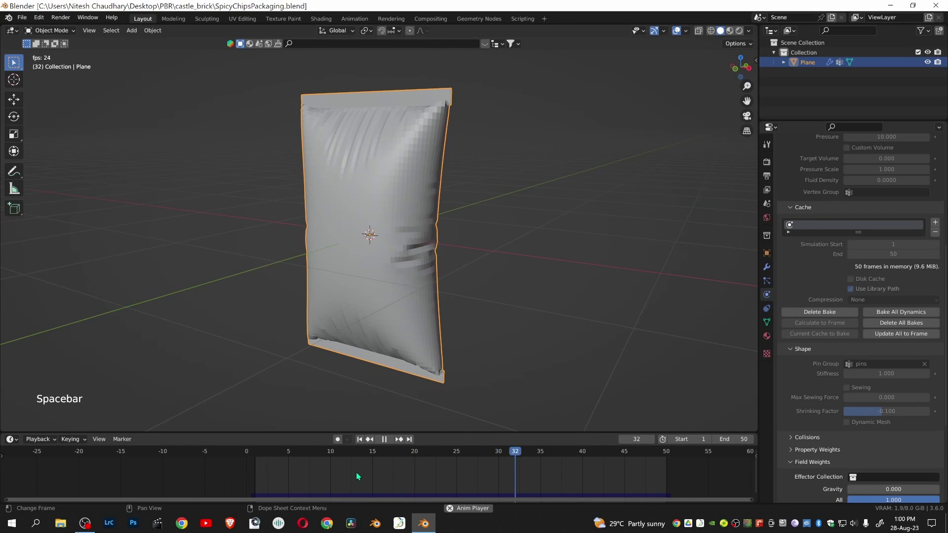
pyautogui.press('space')
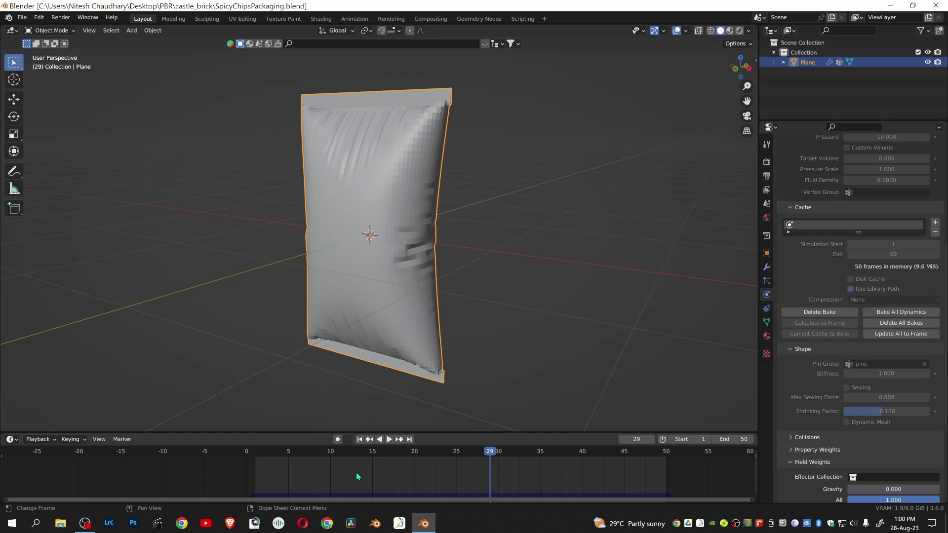
# Shade the bag smooth and apply its Cloth modifier to keep the inflated shape.
pyautogui.rightClick(376, 200)
pyautogui.click(376, 200)
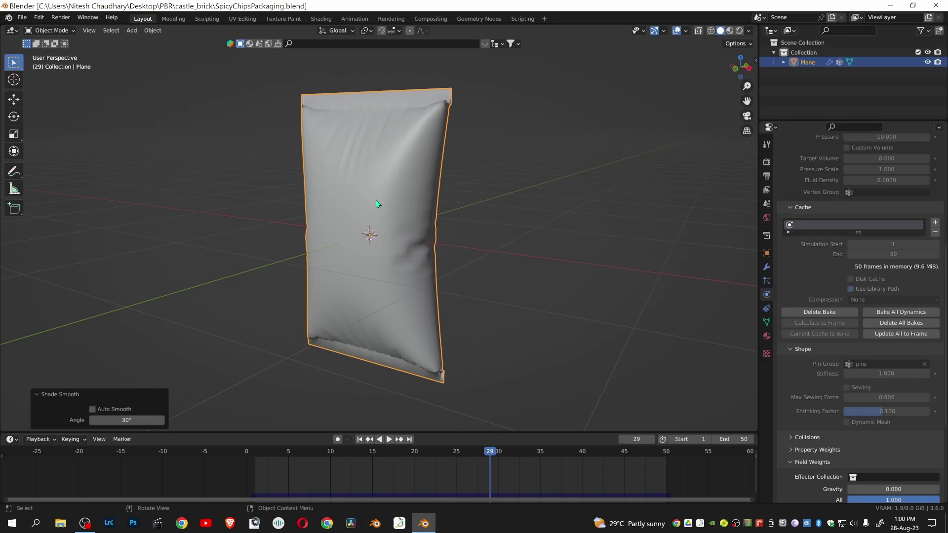
pyautogui.moveTo(413, 239); pyautogui.dragTo(558, 274, button='middle')
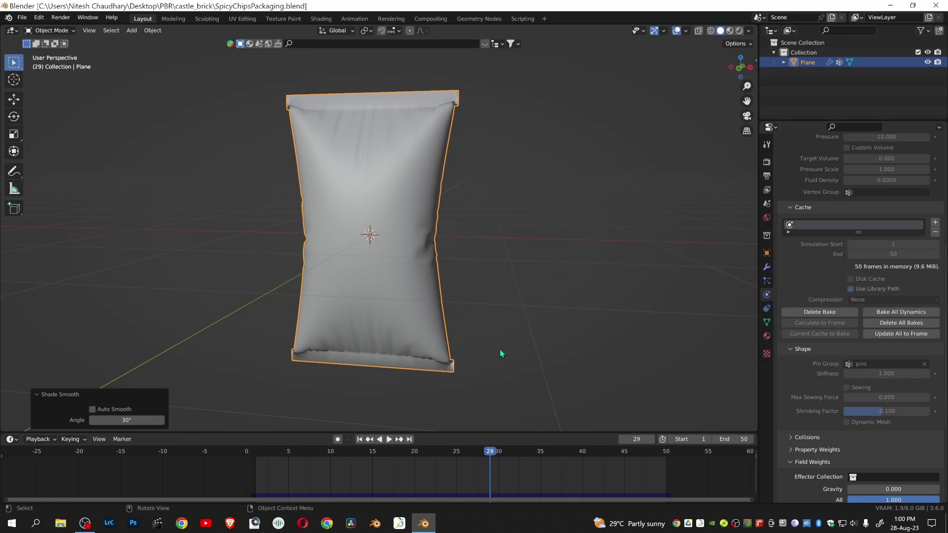
pyautogui.click(768, 268)
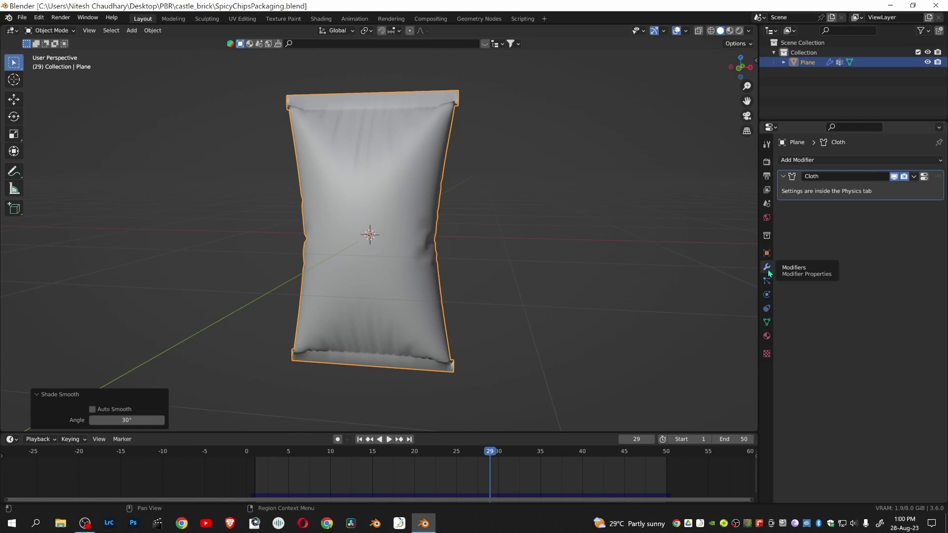
pyautogui.click(915, 179)
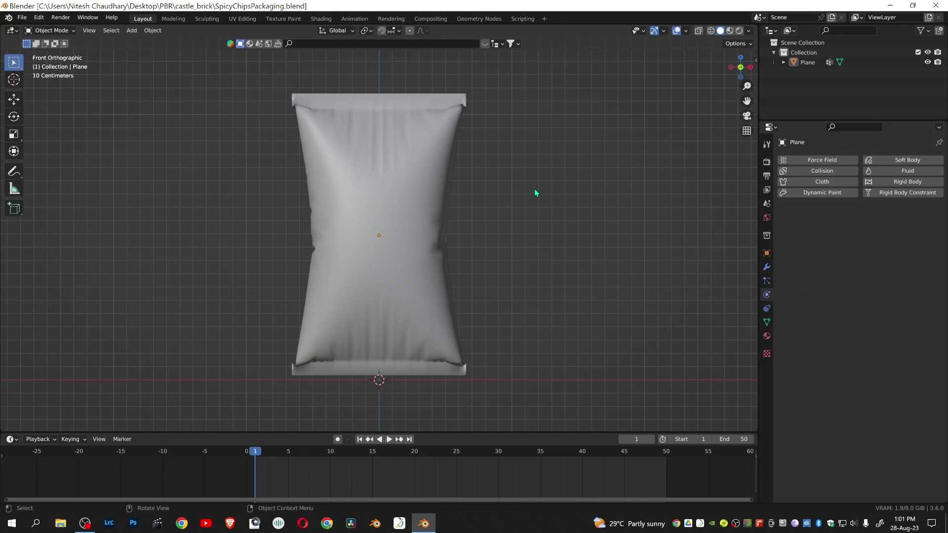
# In the Shading workspace, select and frame the bag and give it a new material.
pyautogui.click(329, 20)
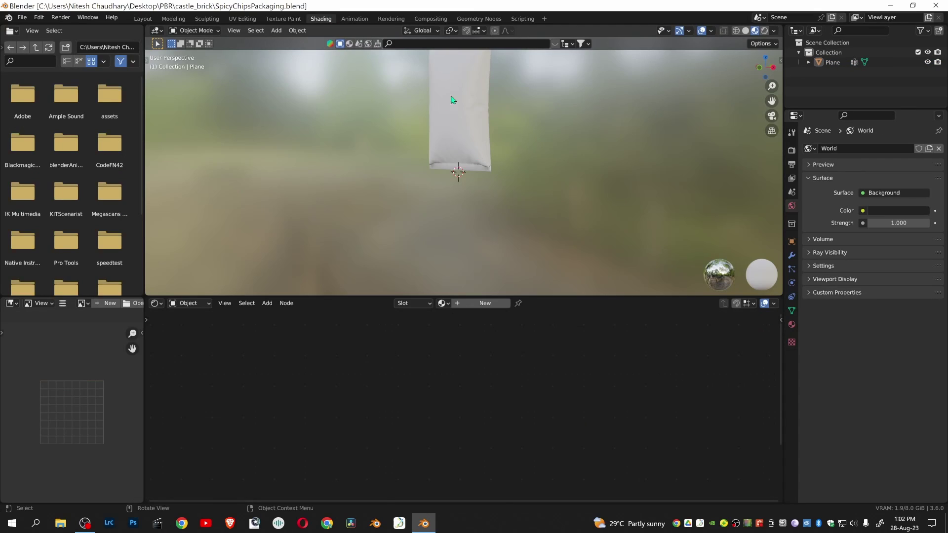
pyautogui.click(446, 131)
pyautogui.press('KP_Decimal')
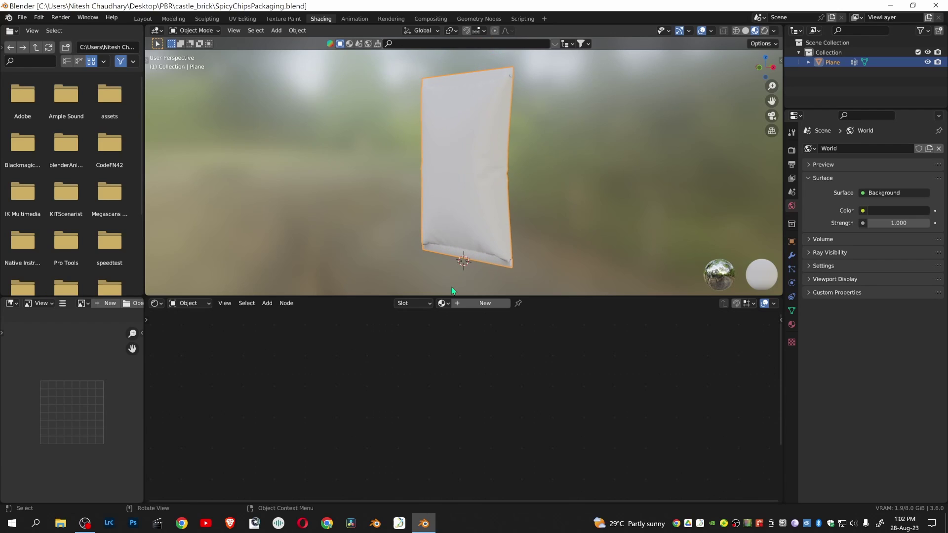
pyautogui.click(486, 308)
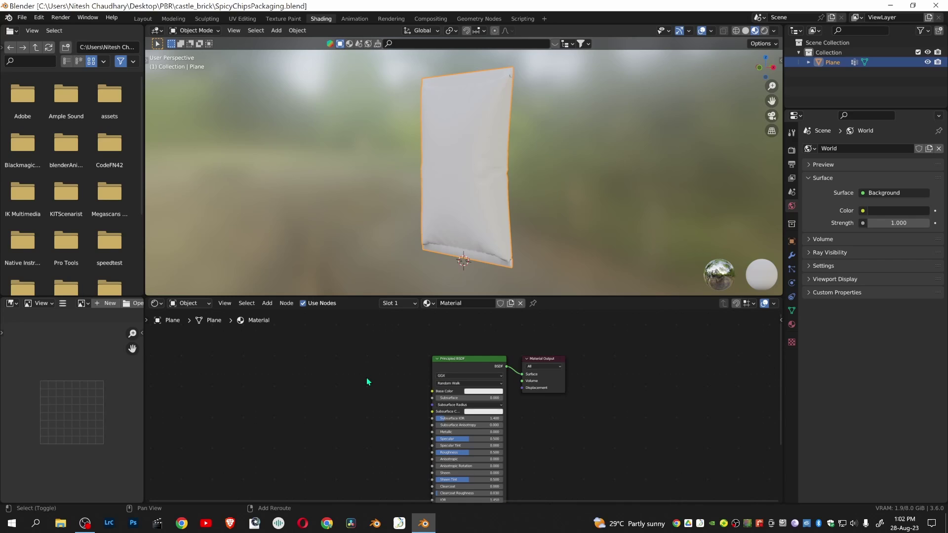
# Add an Image Texture node and connect its Color output to Base Color.
pyautogui.hotkey('shift', 'a')
pyautogui.click(321, 391)
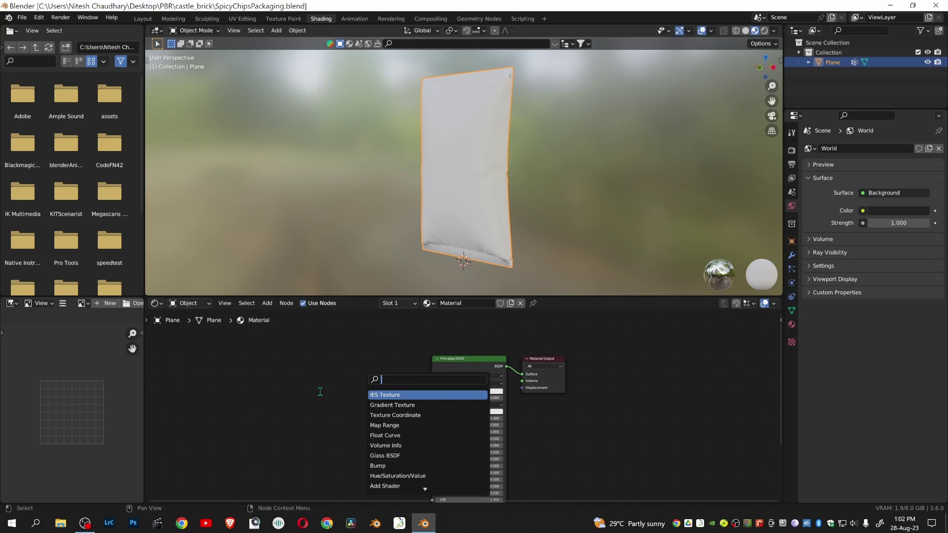
pyautogui.write('image')
pyautogui.press('Return')
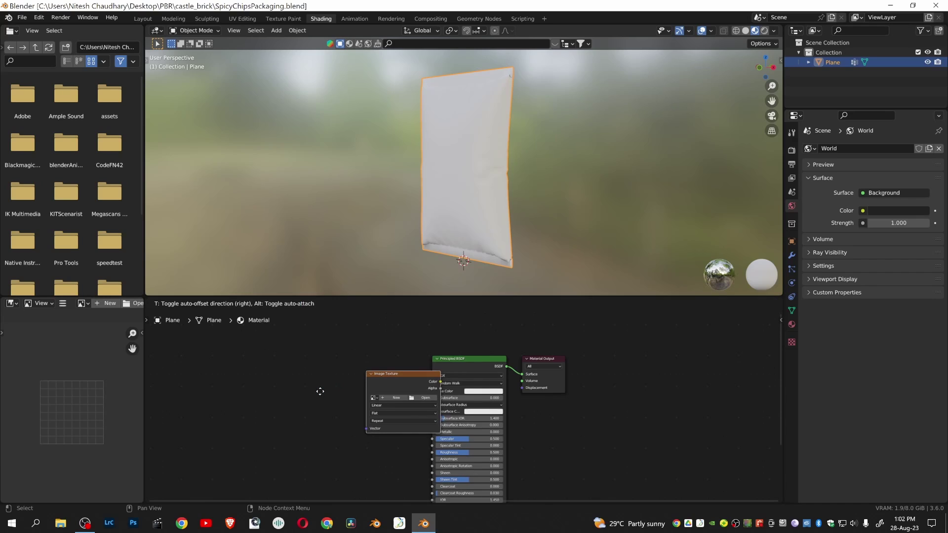
pyautogui.click(289, 386)
pyautogui.moveTo(401, 344)
pyautogui.mouseDown()
pyautogui.moveTo(450, 387)
pyautogui.moveTo(432, 391)
pyautogui.mouseUp()
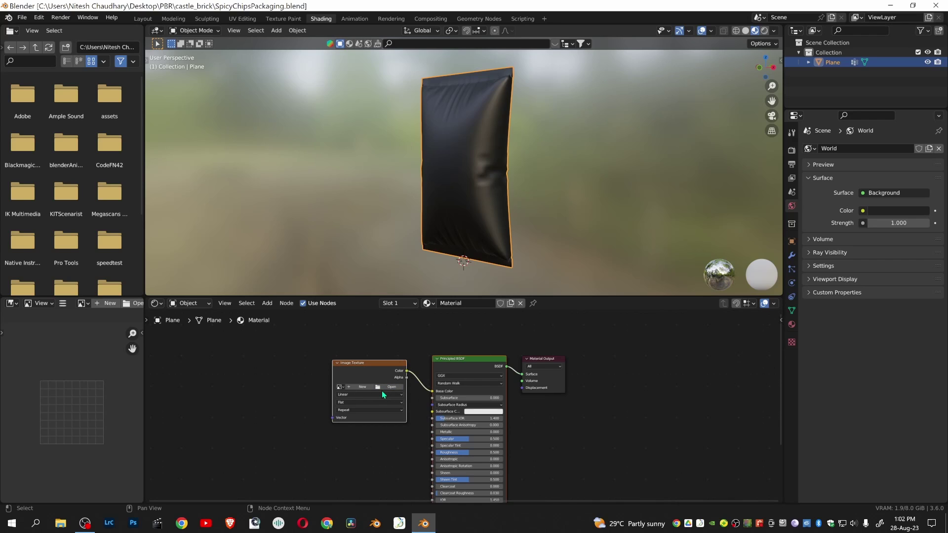
# Load the Lay's Classic label PNG from the Desktop into the Image Texture node.
pyautogui.click(388, 386)
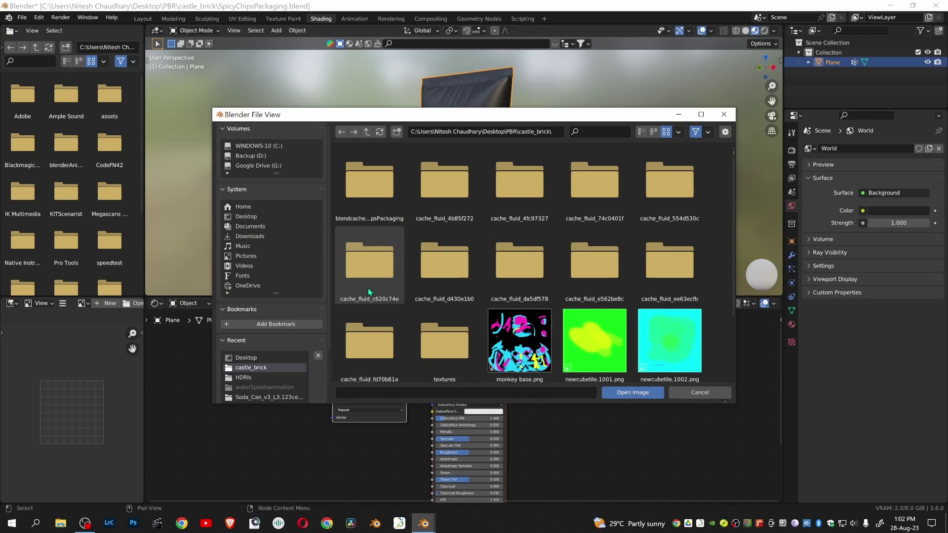
pyautogui.click(266, 217)
pyautogui.scroll(-2, 493, 270)
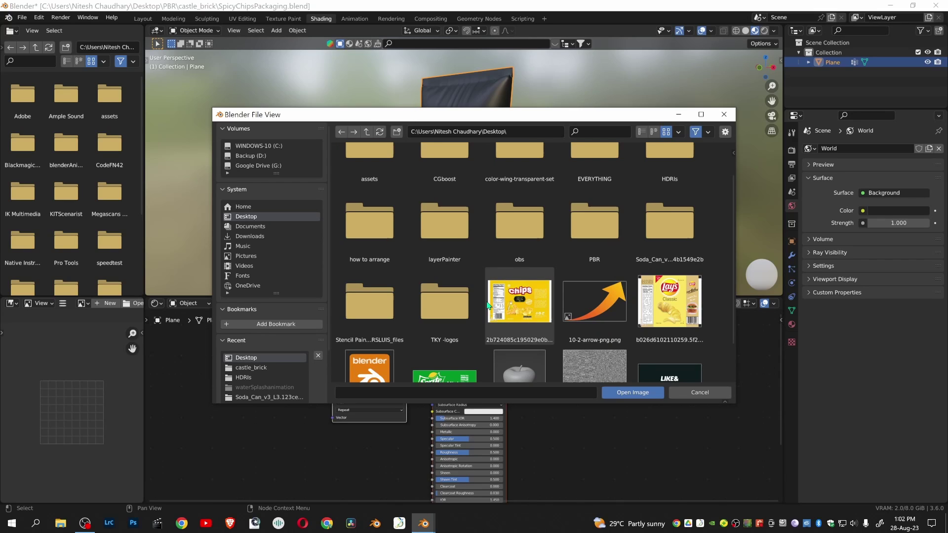
pyautogui.click(678, 306)
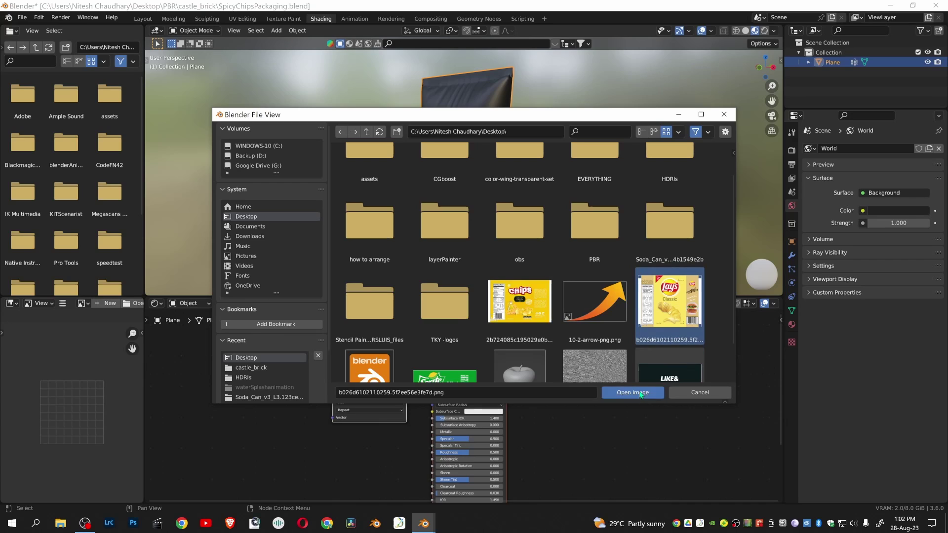
pyautogui.click(633, 393)
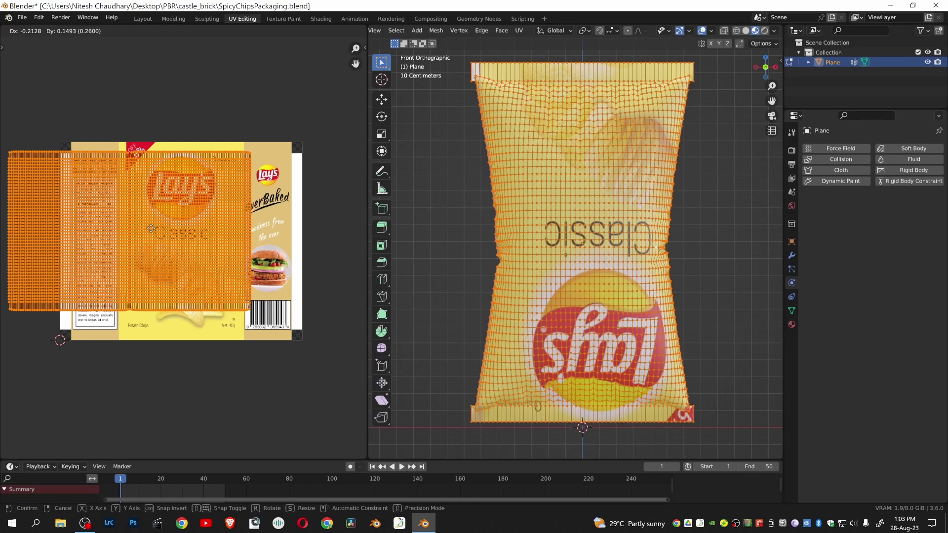
# Rotate the bag's UVs 180 degrees, then move and enlarge them over the front label.
pyautogui.press('r')
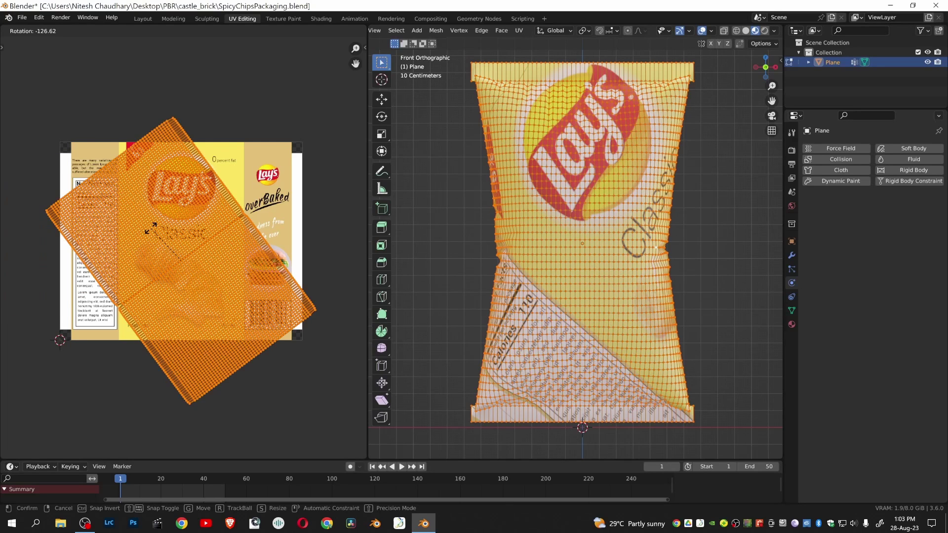
pyautogui.write('180')
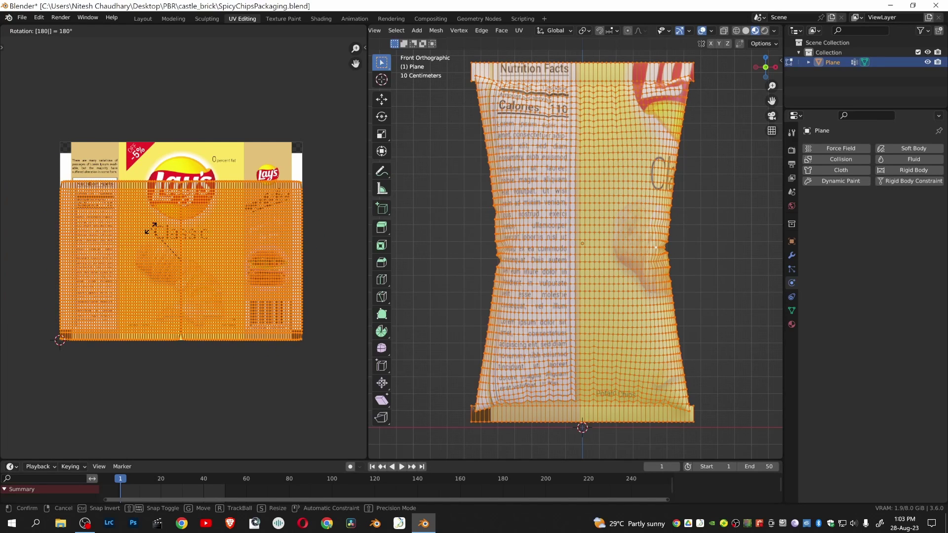
pyautogui.press('Return')
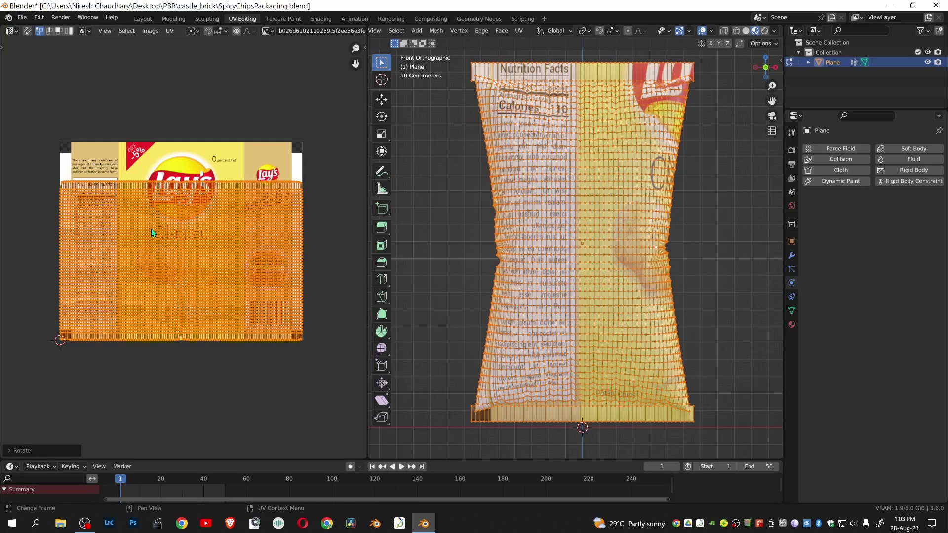
pyautogui.press('g')
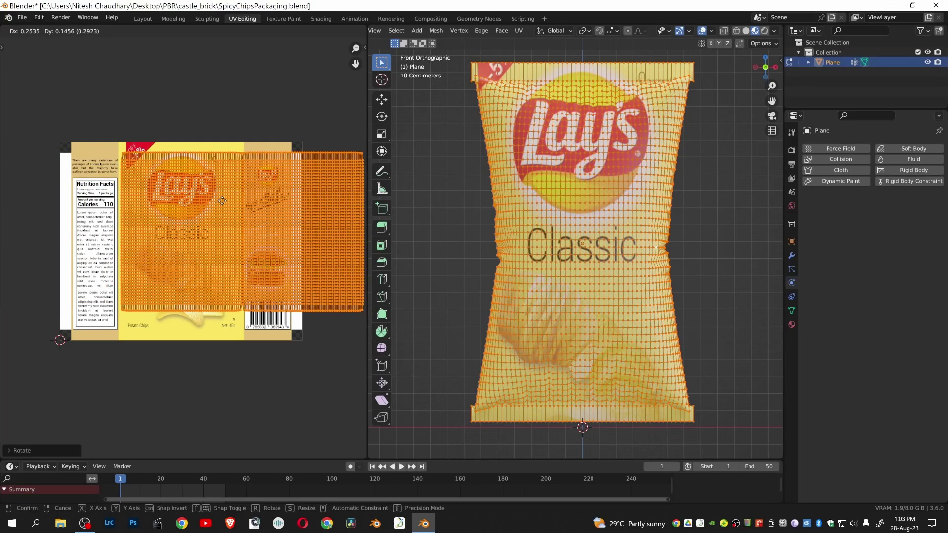
pyautogui.click(221, 201)
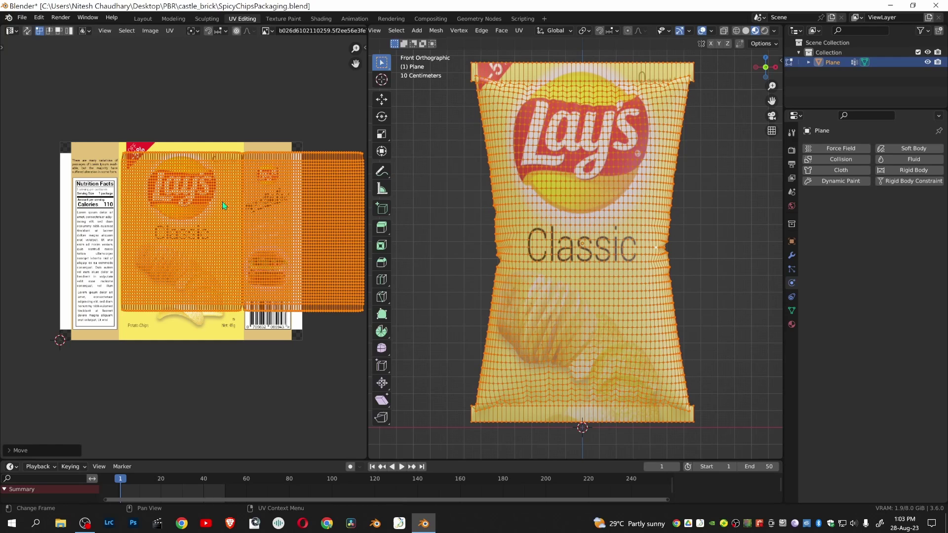
pyautogui.press('s')
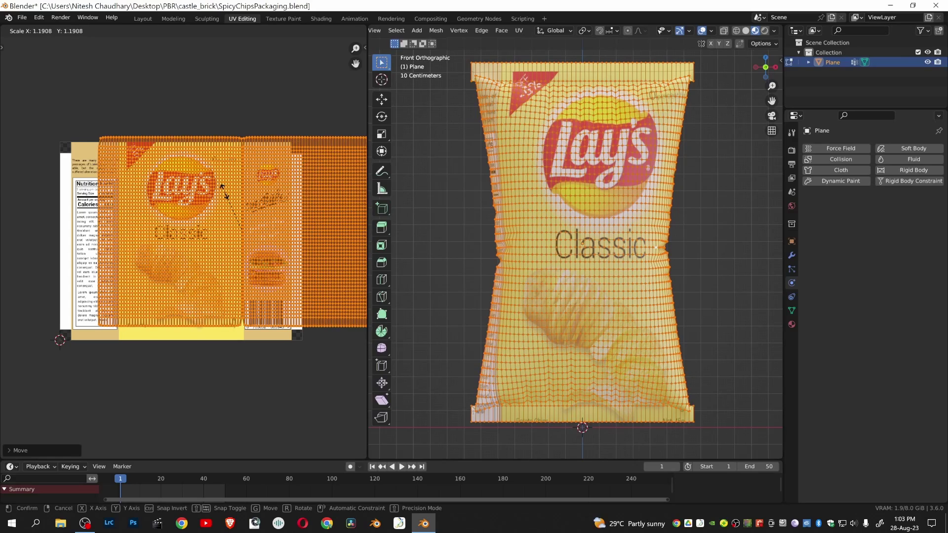
pyautogui.click(225, 195)
pyautogui.press('g')
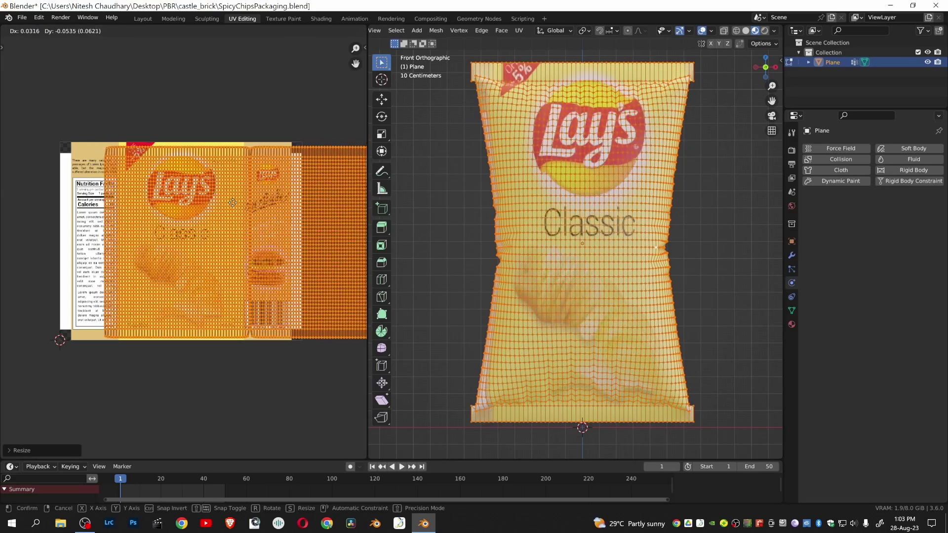